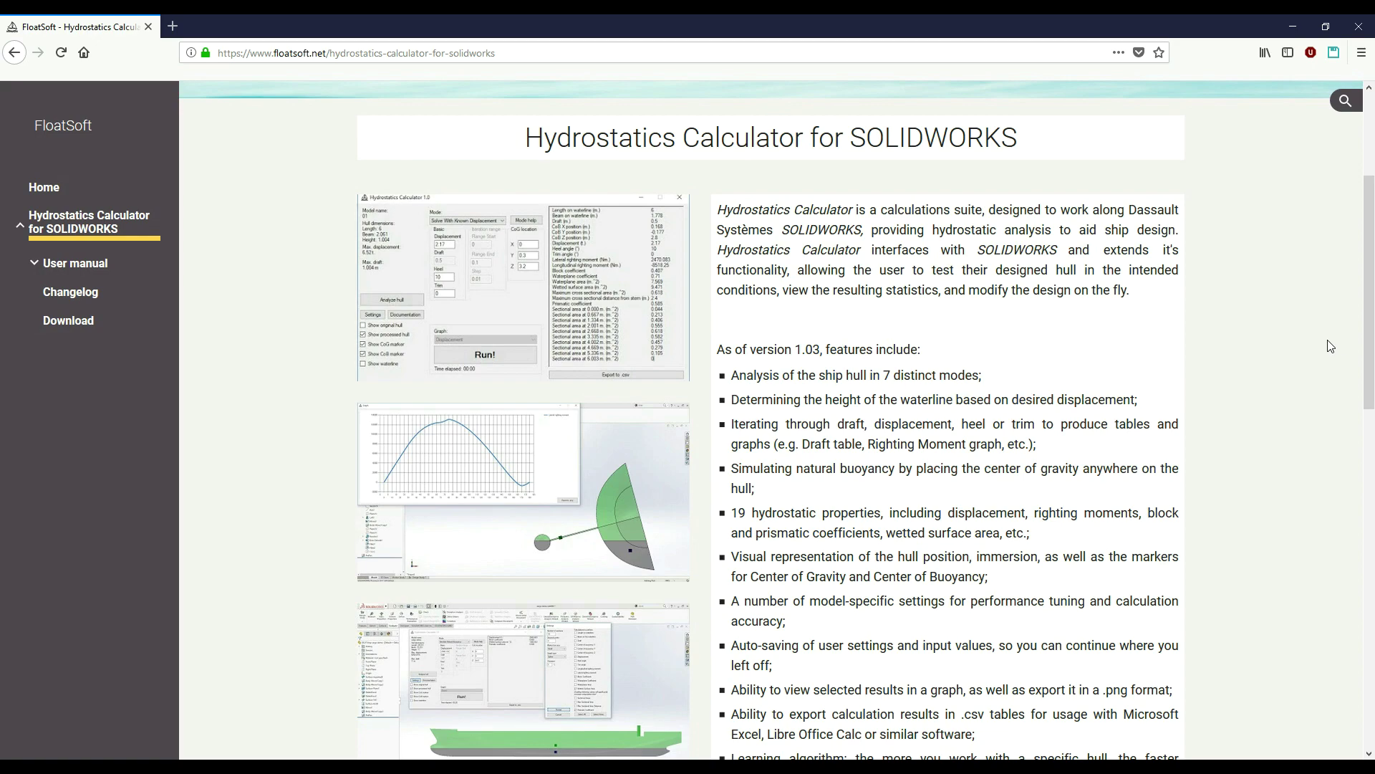
# Step: Scroll the FloatSoft page further down the Hydrostatics Calculator features list
pyautogui.moveTo(1370, 350)
pyautogui.mouseDown()
pyautogui.moveTo(1369, 677)
pyautogui.moveTo(1374, 358)
pyautogui.mouseUp()
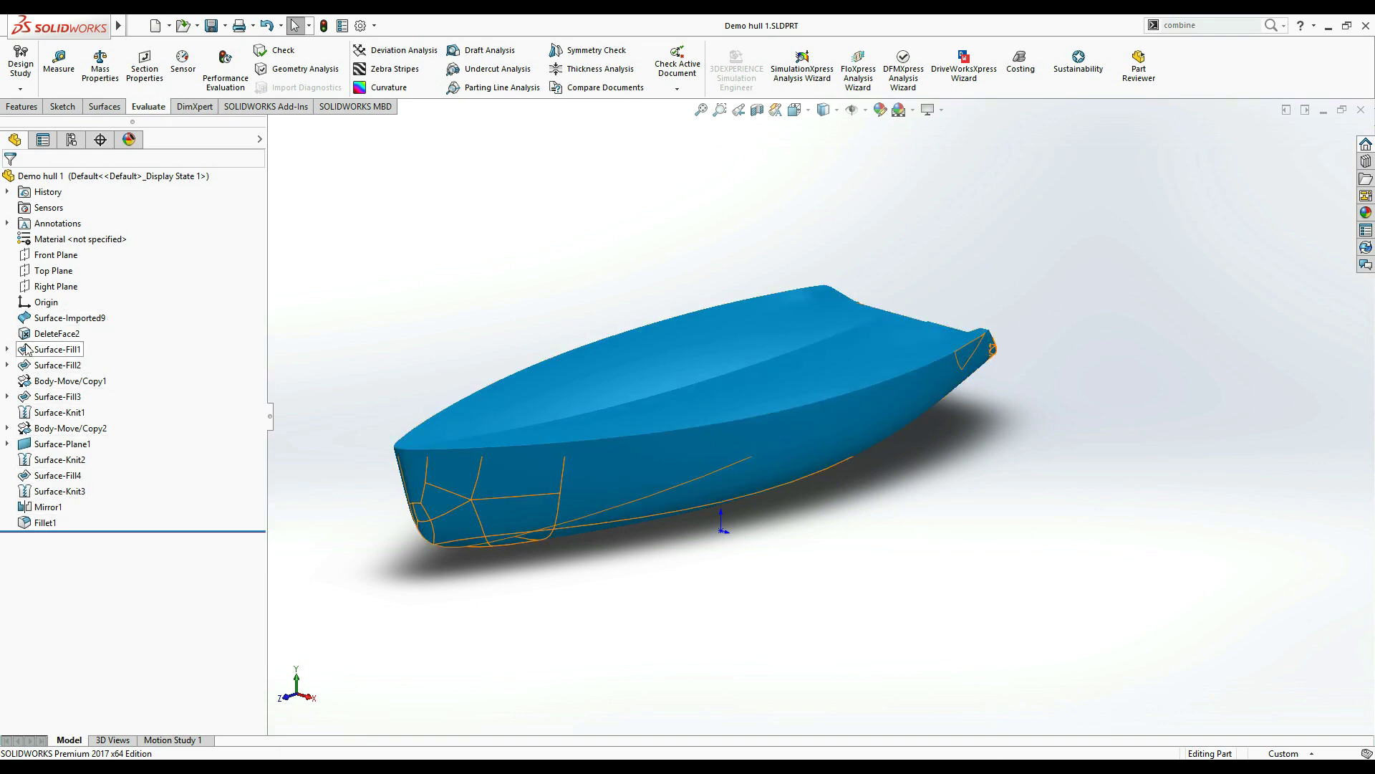
# Step: Inspect the Demo hull 1 model bow-on, from above, and from both sides
pyautogui.moveTo(548, 343); pyautogui.dragTo(591, 552, button='middle')
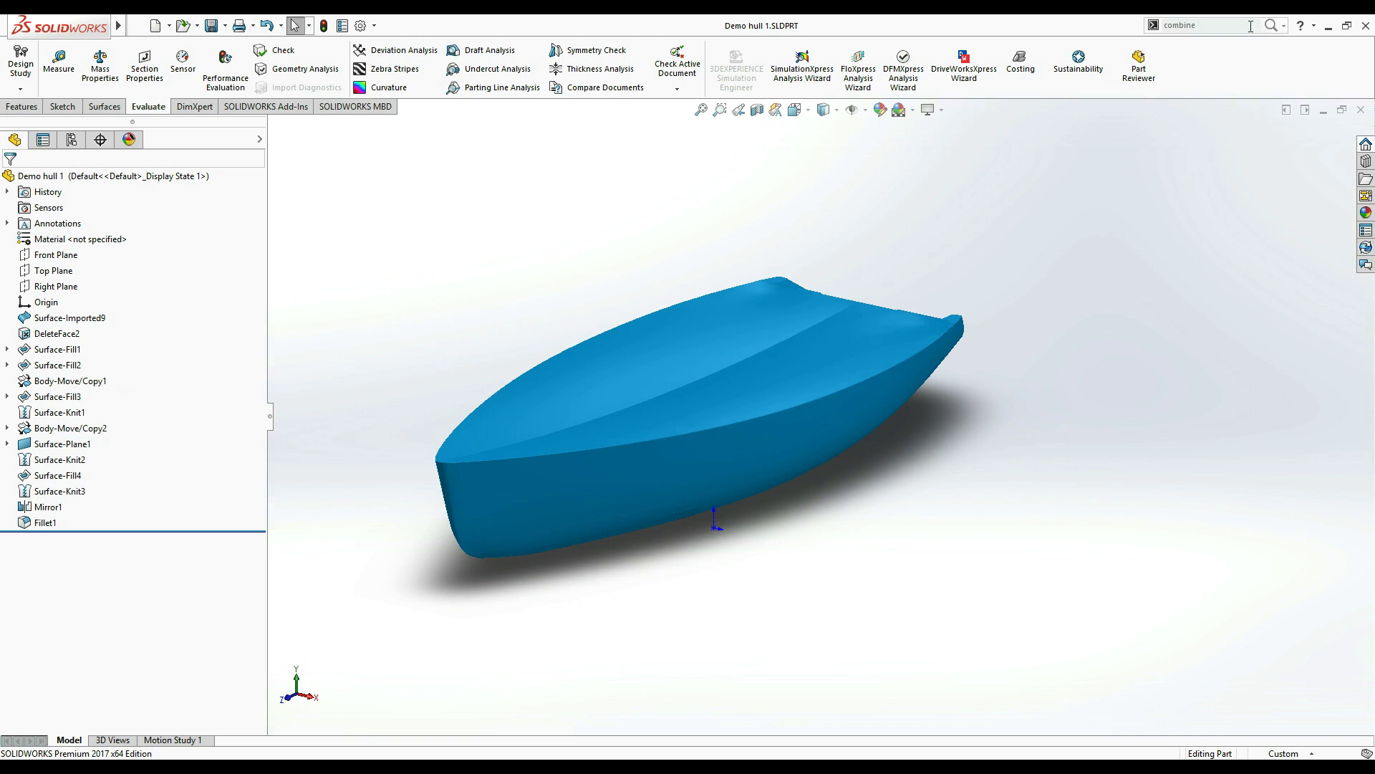
pyautogui.click(1200, 27)
pyautogui.click(1154, 218)
pyautogui.moveTo(737, 398); pyautogui.dragTo(824, 501, button='middle')
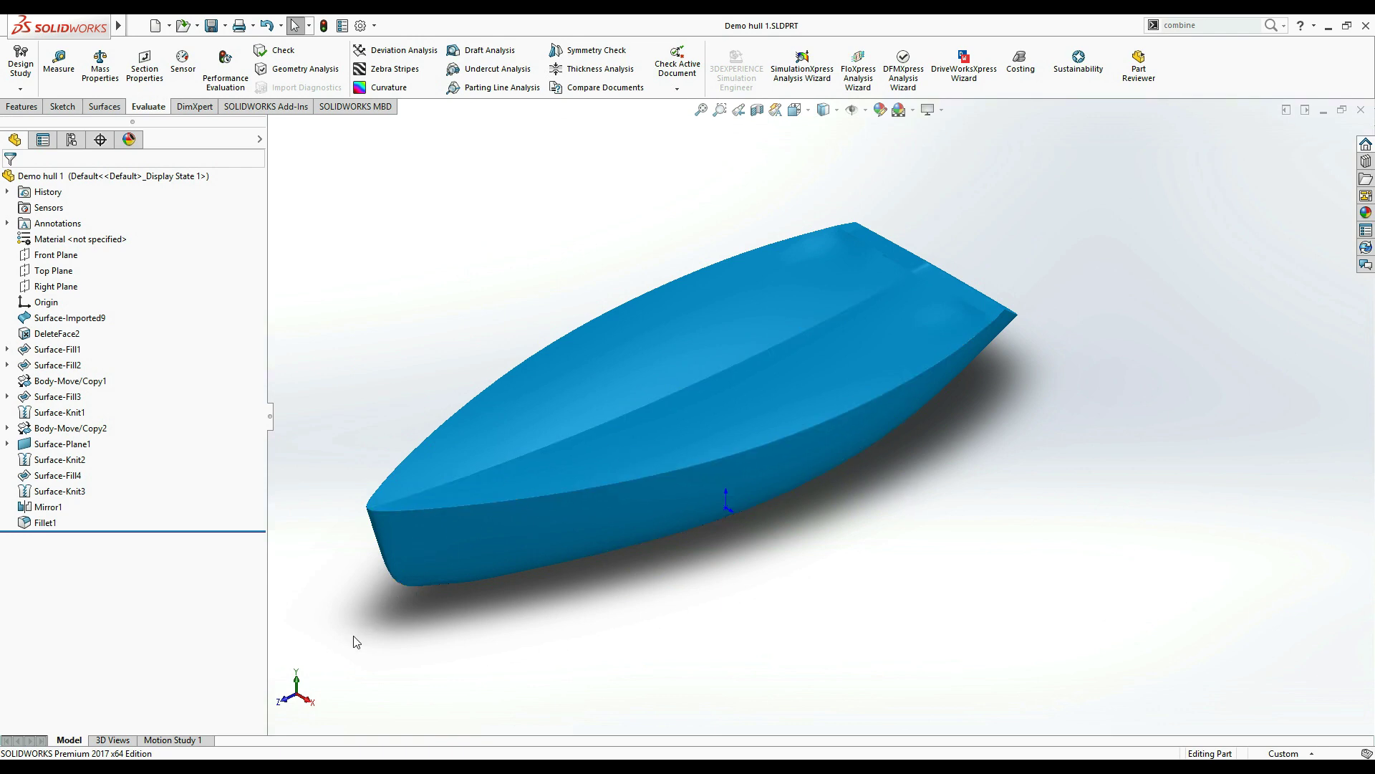
pyautogui.click(283, 706)
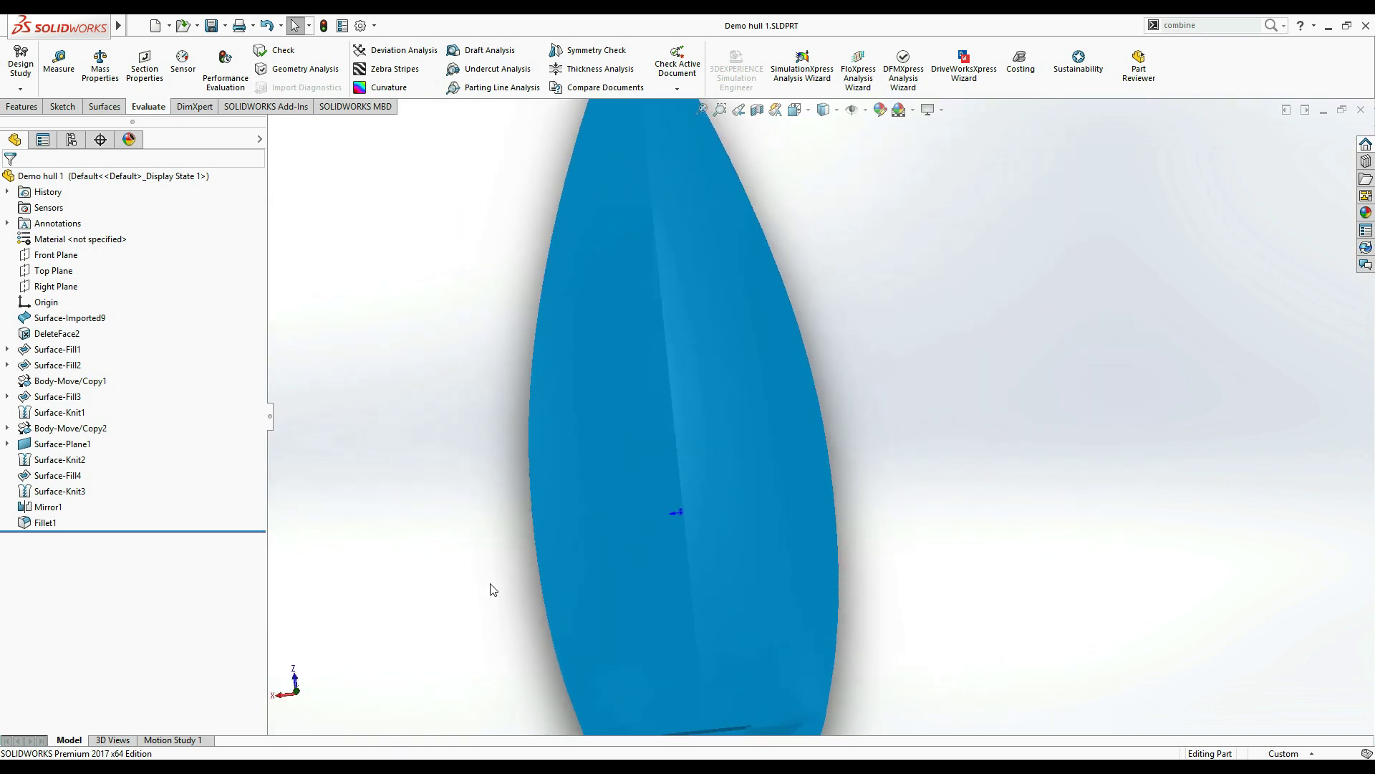
pyautogui.moveTo(491, 587); pyautogui.dragTo(539, 445, button='middle')
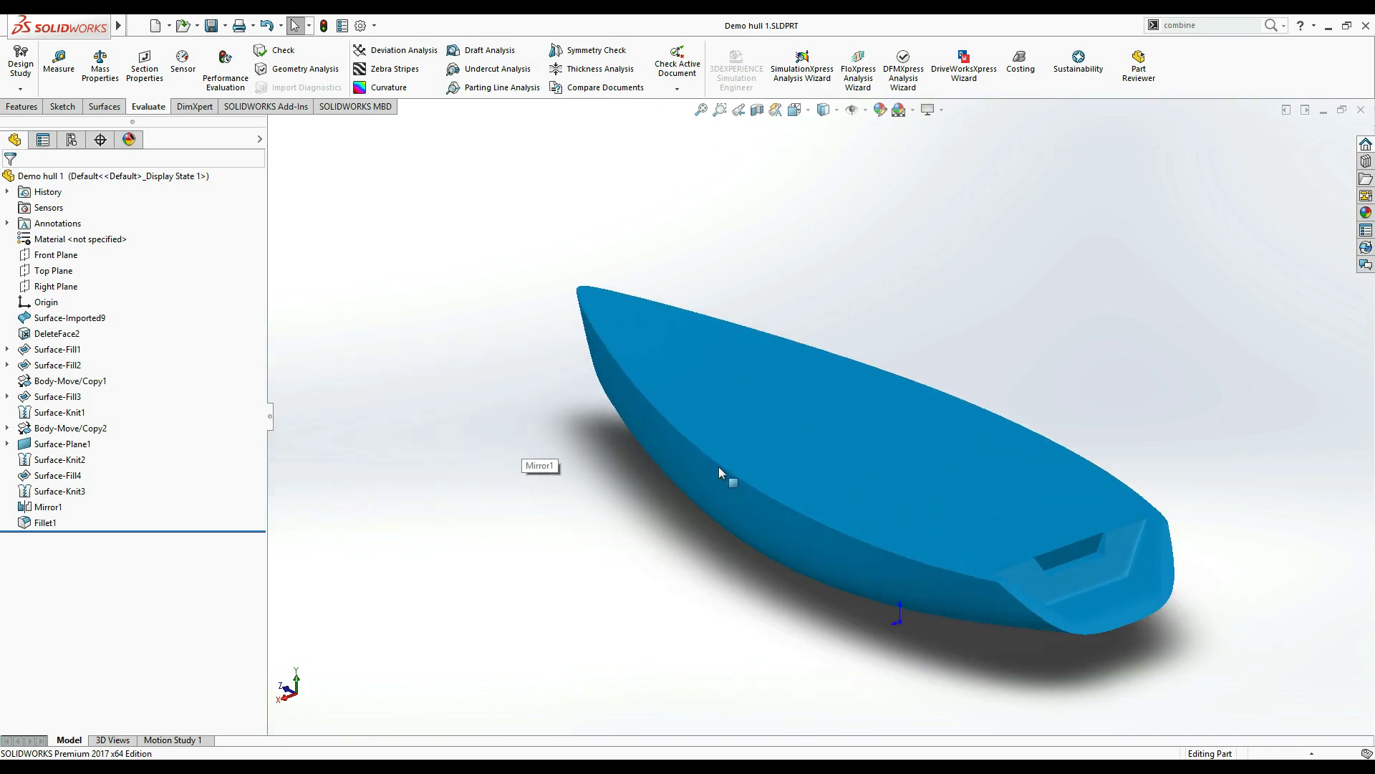
pyautogui.moveTo(720, 466); pyautogui.dragTo(1008, 467, button='middle')
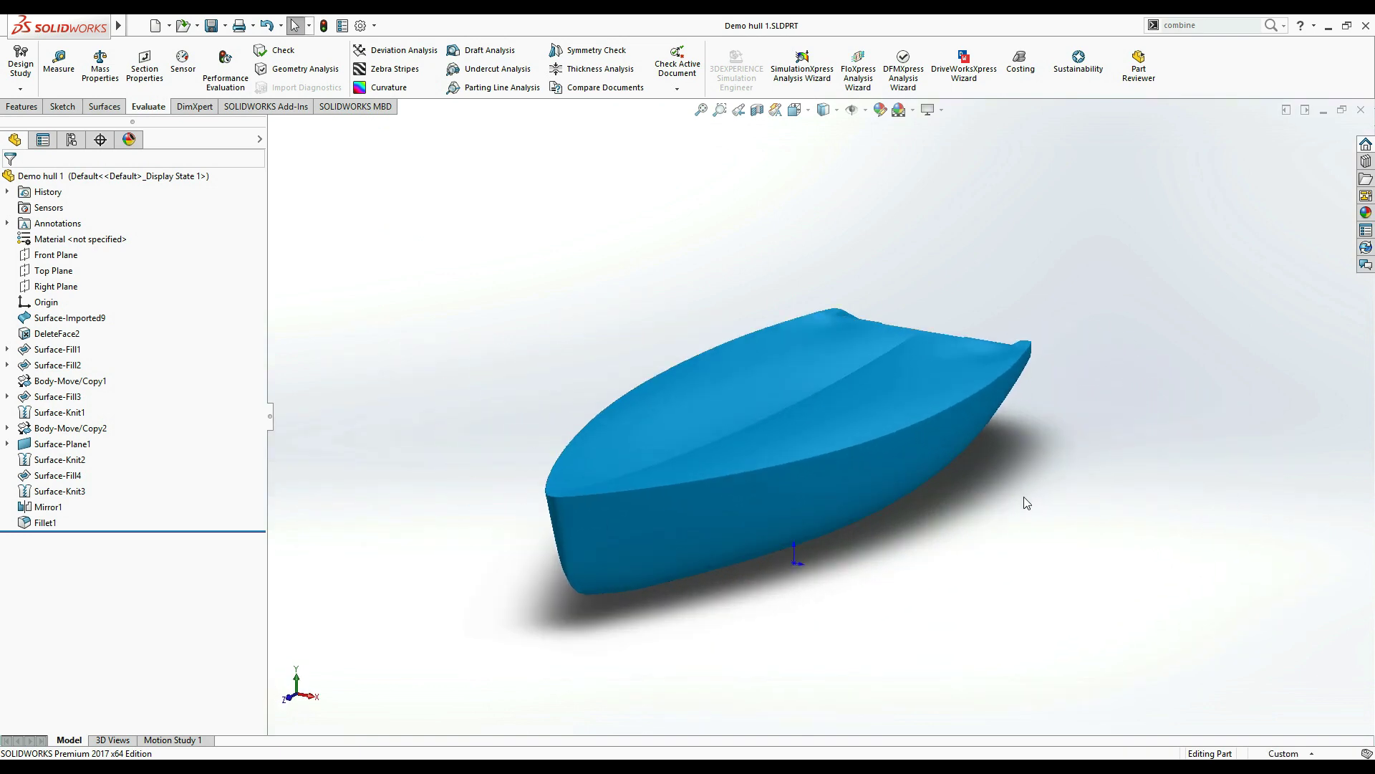
# Step: Launch Hydrostatics Calculator.exe from its program folder and place its window at the top-left
pyautogui.click(380, 766)
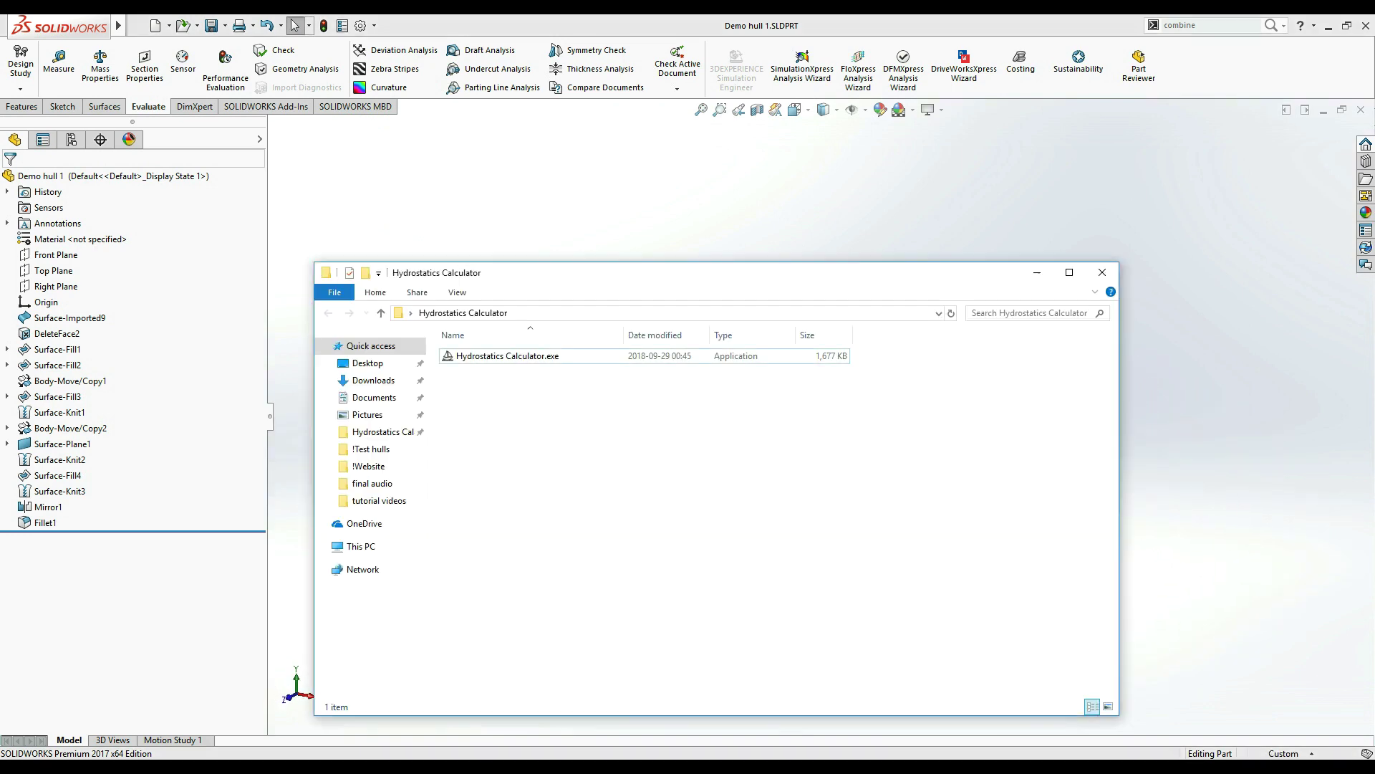
pyautogui.click(595, 362)
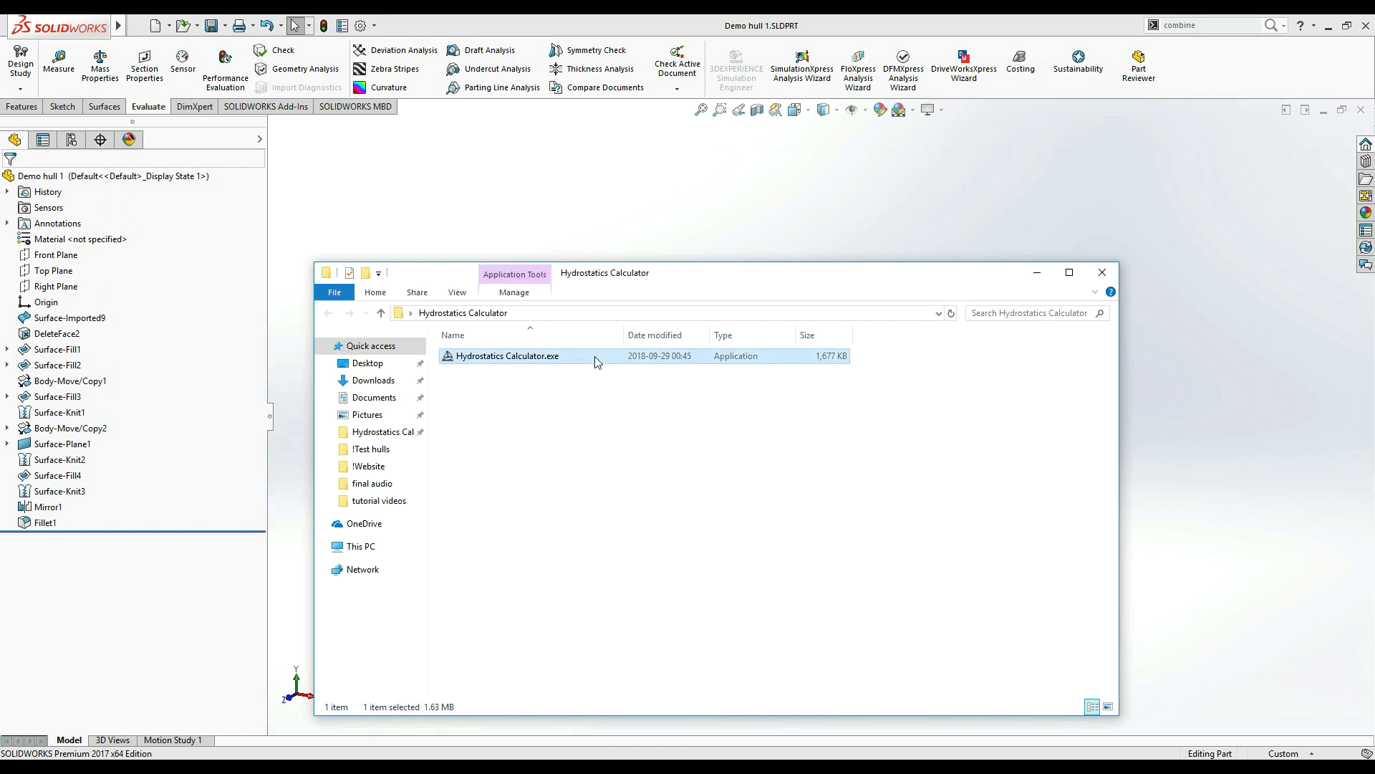
pyautogui.doubleClick(596, 362)
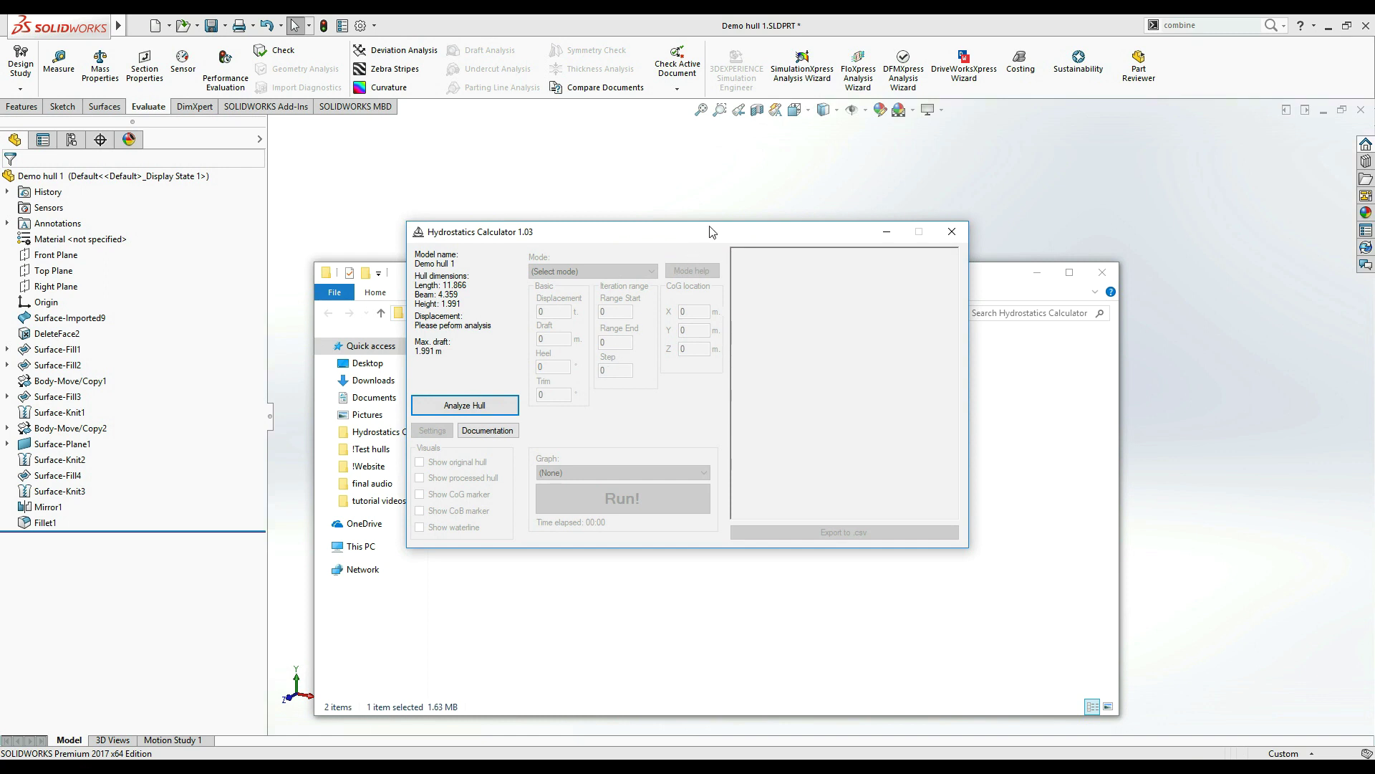
pyautogui.moveTo(713, 232); pyautogui.dragTo(323, 26)
# Step: Run Analyze Hull for a 45.899 t maximum displacement, then enable Show original hull
pyautogui.click(737, 143)
pyautogui.click(1114, 754)
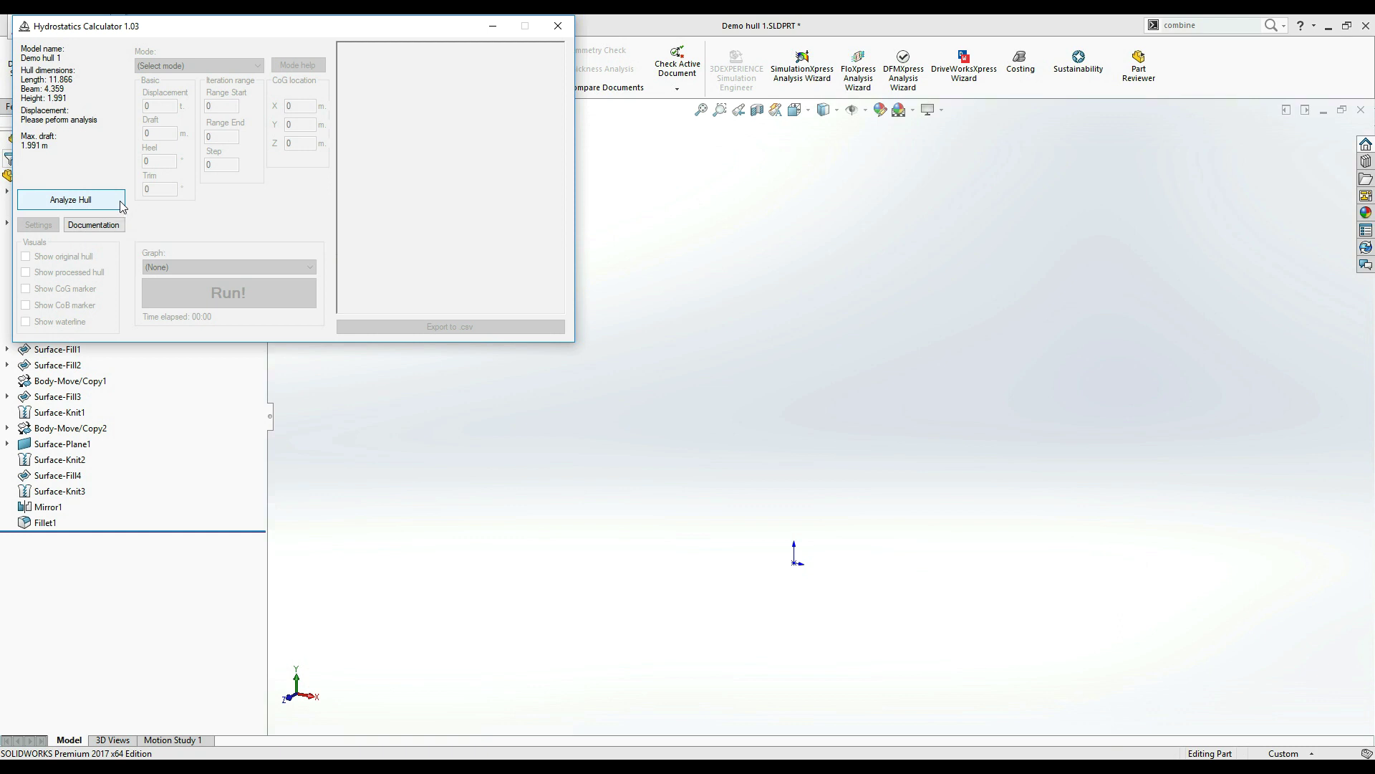
pyautogui.click(122, 206)
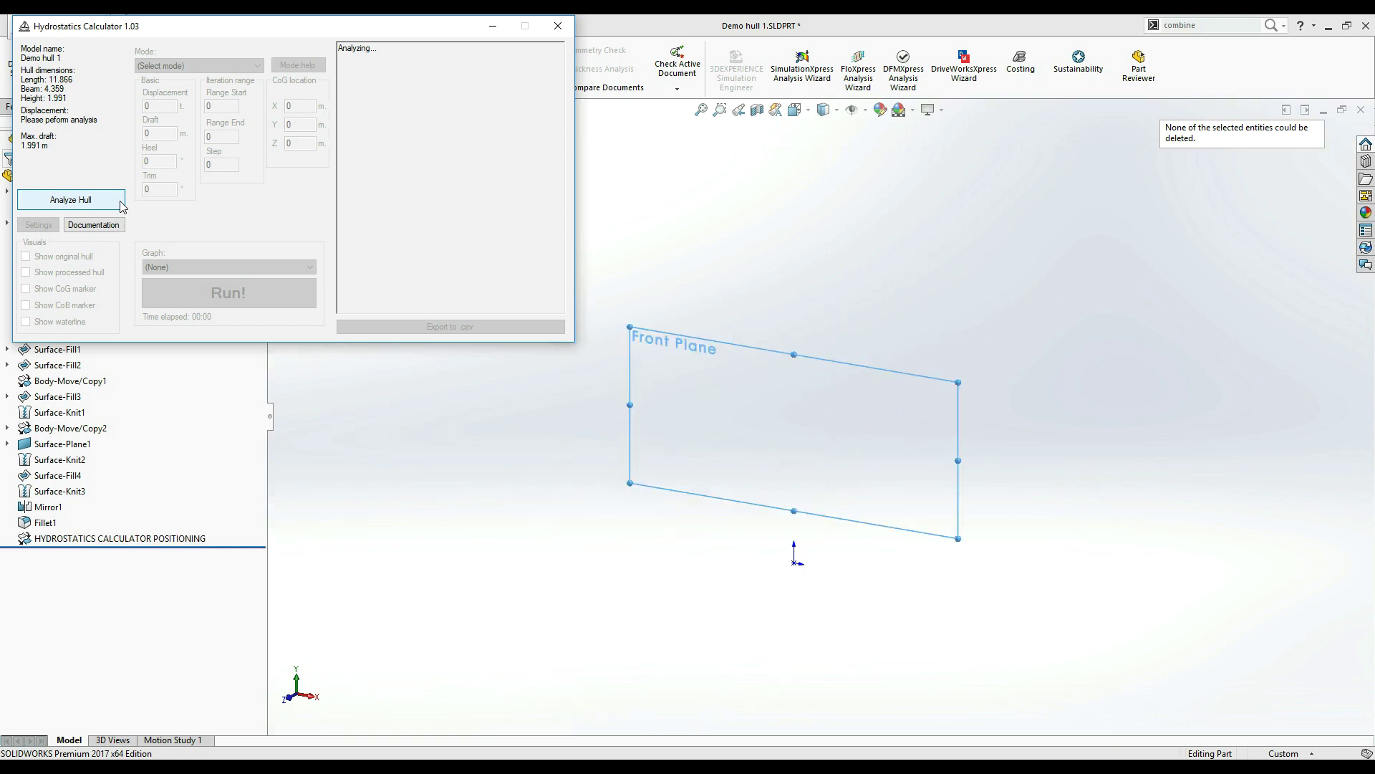
pyautogui.click(92, 259)
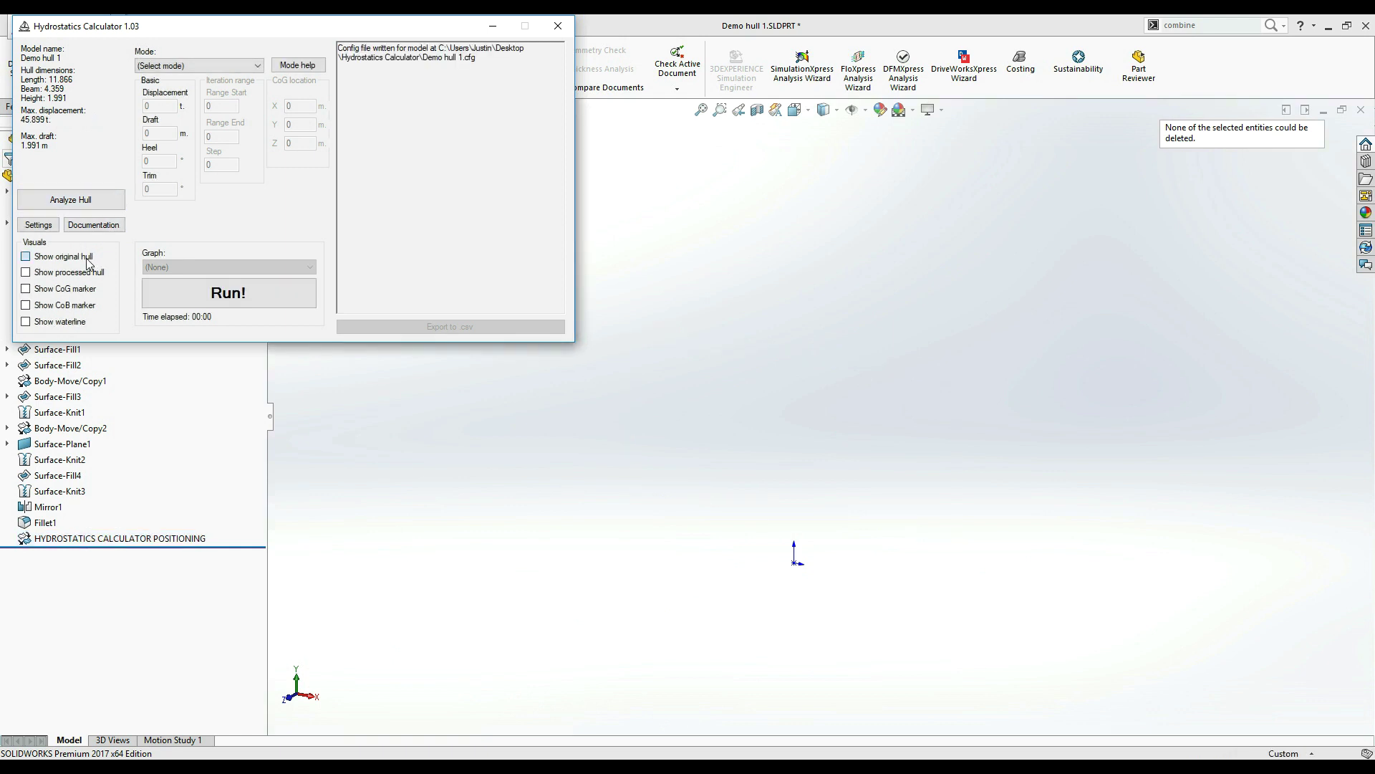
pyautogui.click(892, 439)
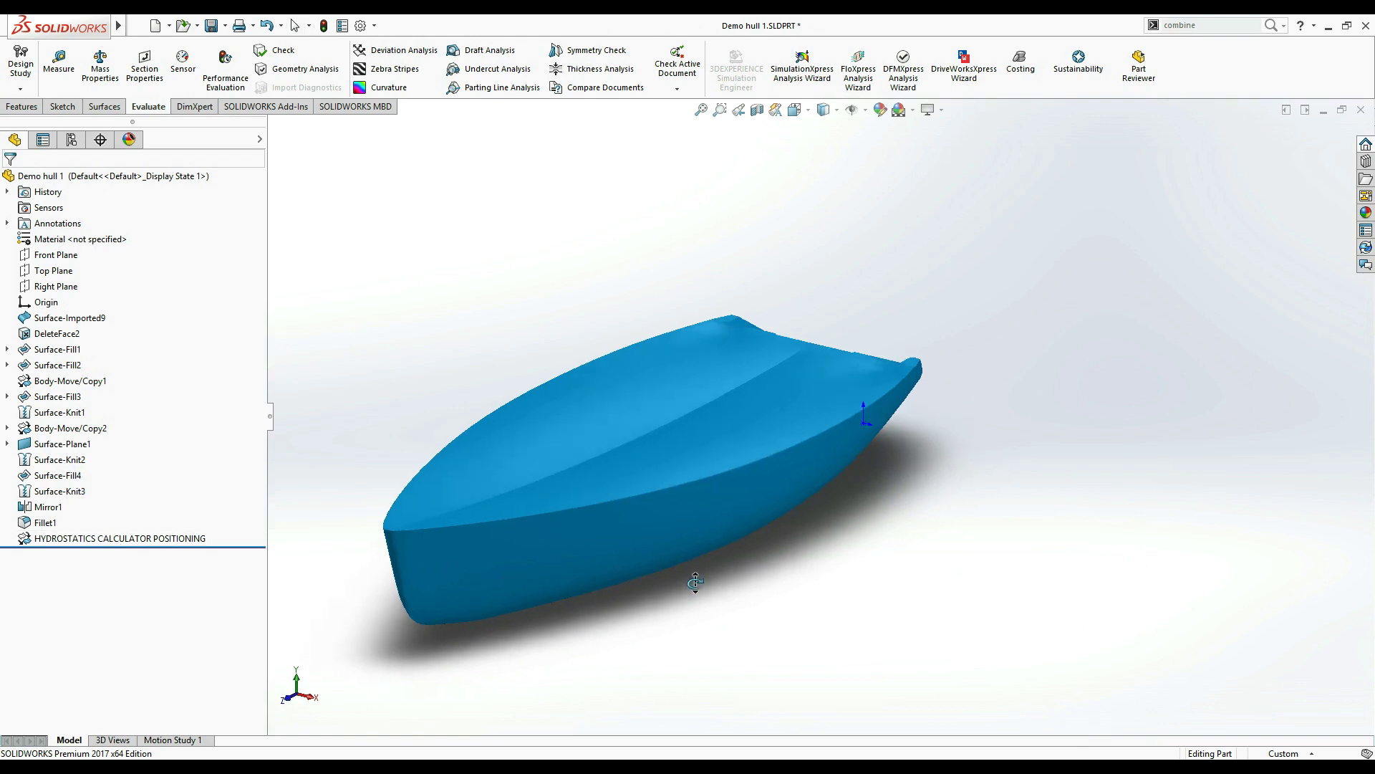
# Step: Check the hull against the Top, Front and Right Planes, and compare it before and after positioning
pyautogui.hotkey('ctrl', '4')
pyautogui.moveTo(605, 510)
pyautogui.mouseDown(button='middle')
pyautogui.moveTo(562, 559)
pyautogui.moveTo(606, 510)
pyautogui.mouseUp(button='middle')
pyautogui.click(54, 270)
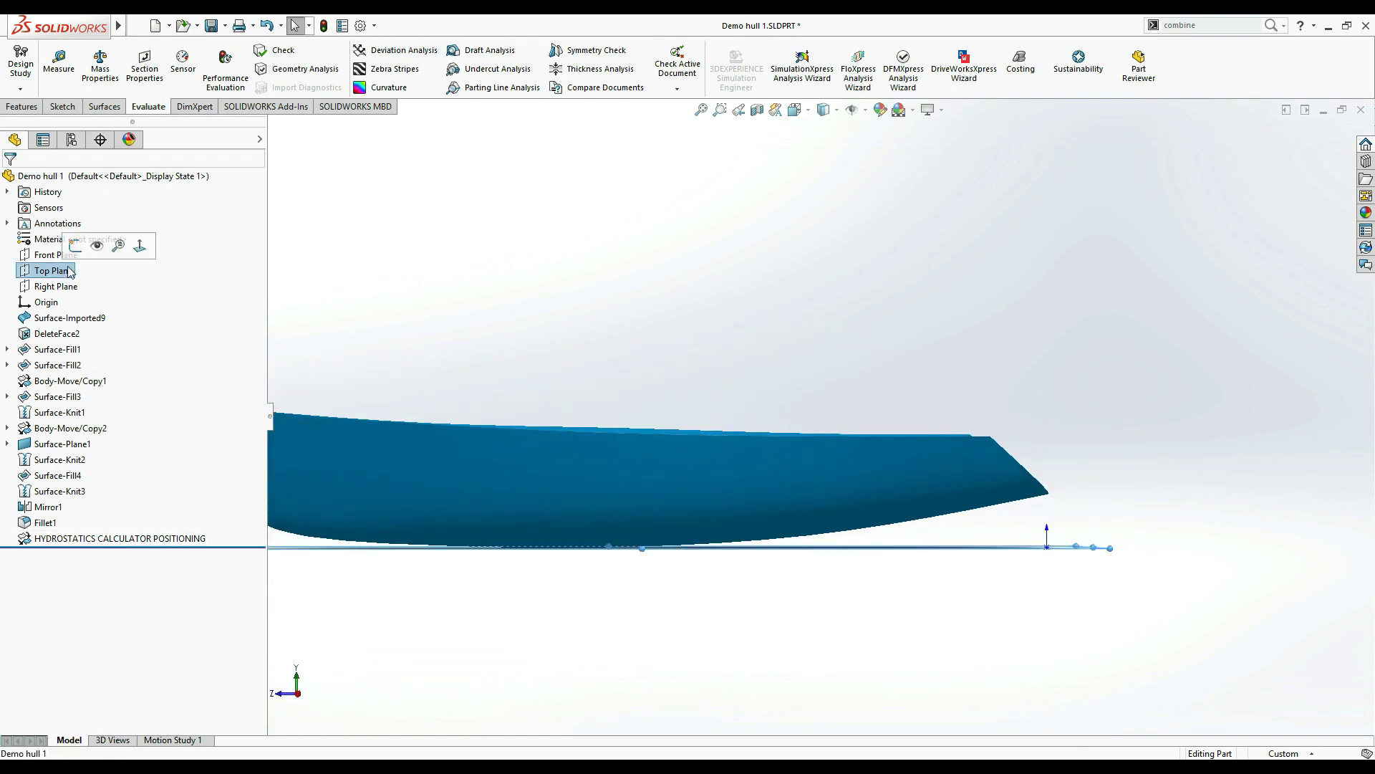
pyautogui.scroll(2, 626, 406)
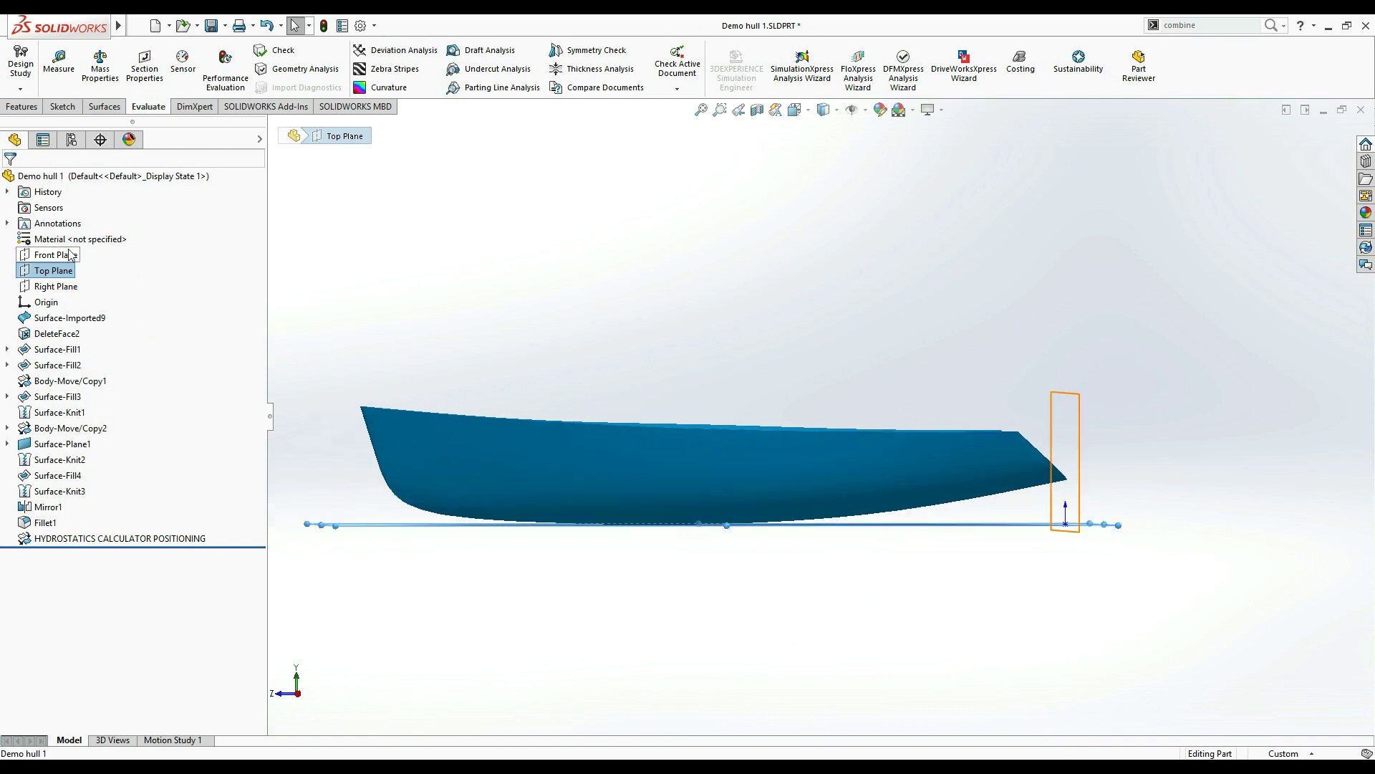
pyautogui.click(59, 255)
pyautogui.moveTo(578, 323); pyautogui.dragTo(135, 302, button='middle')
pyautogui.click(71, 286)
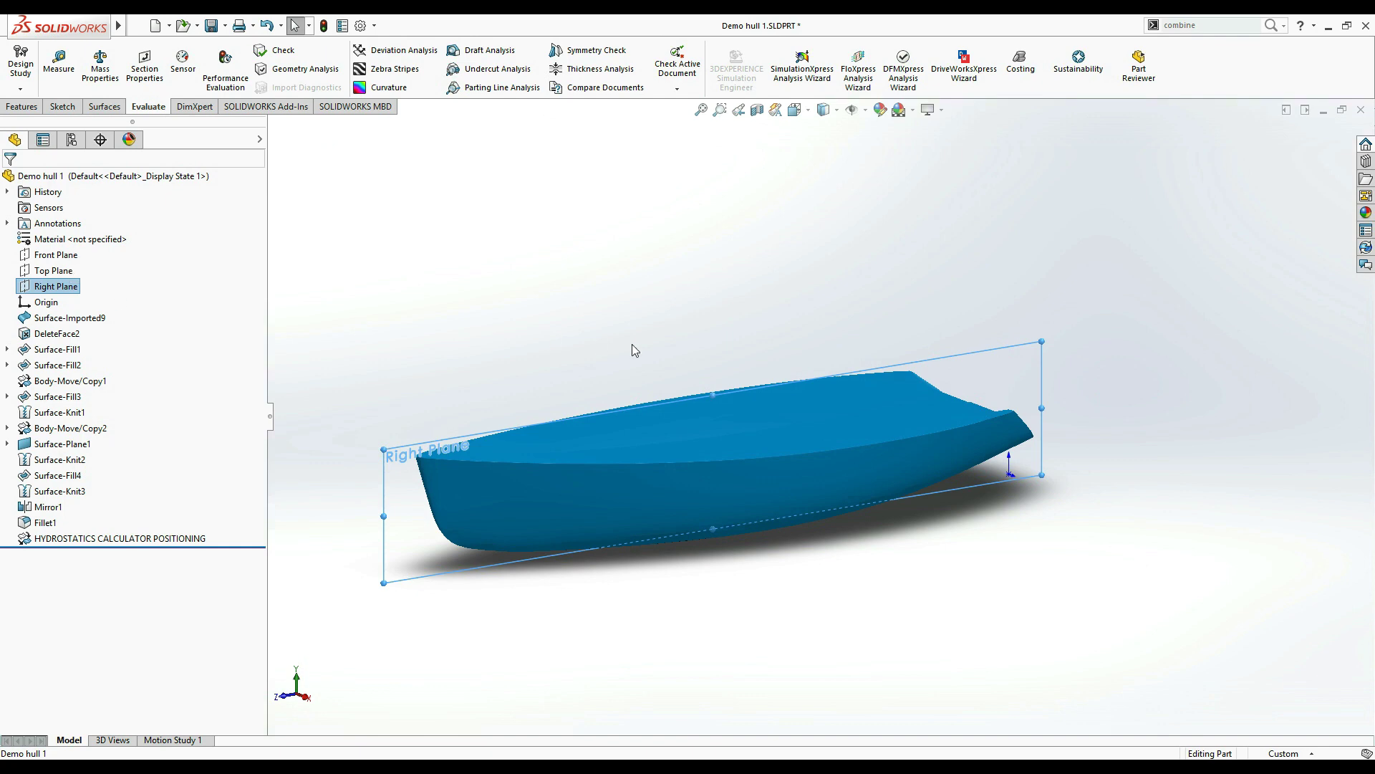
pyautogui.moveTo(544, 336); pyautogui.dragTo(647, 356, button='middle')
pyautogui.click(643, 336)
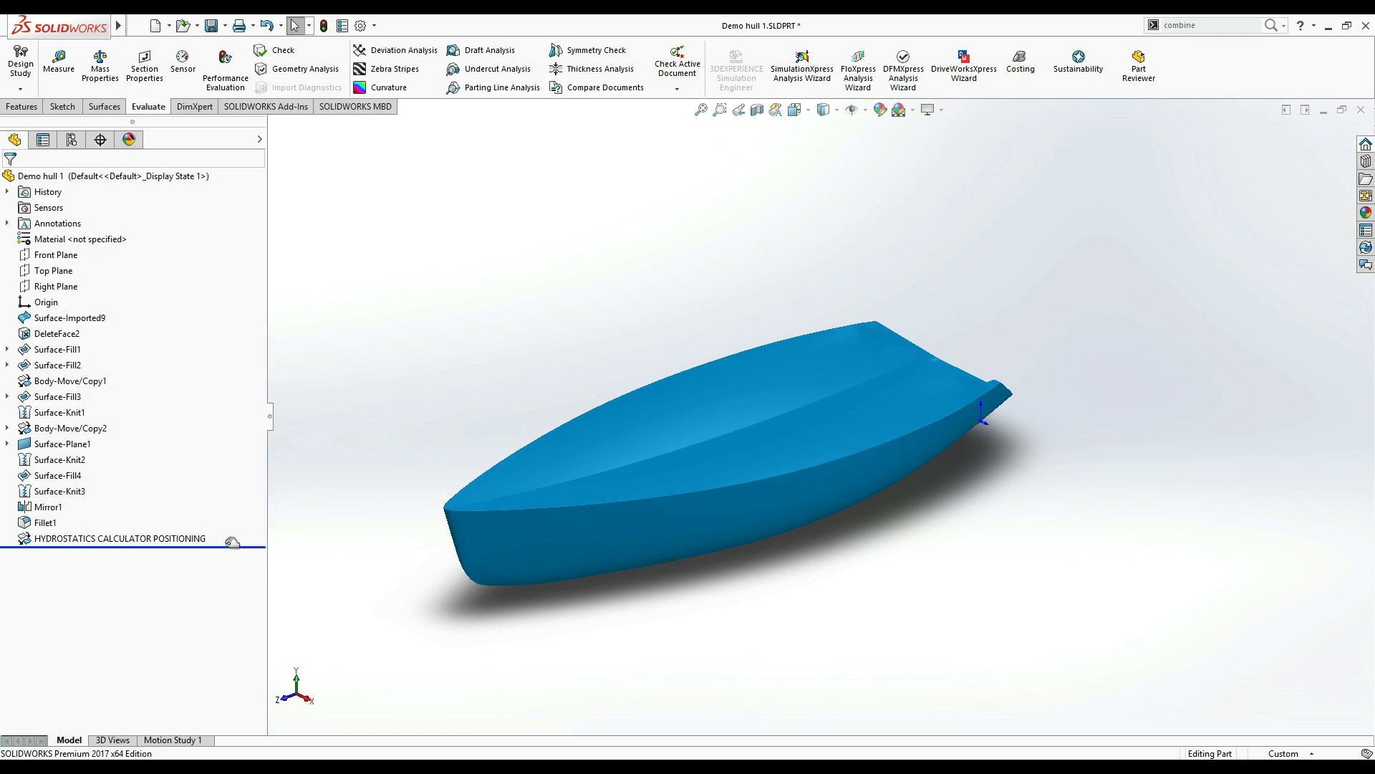
pyautogui.moveTo(232, 541); pyautogui.dragTo(234, 543)
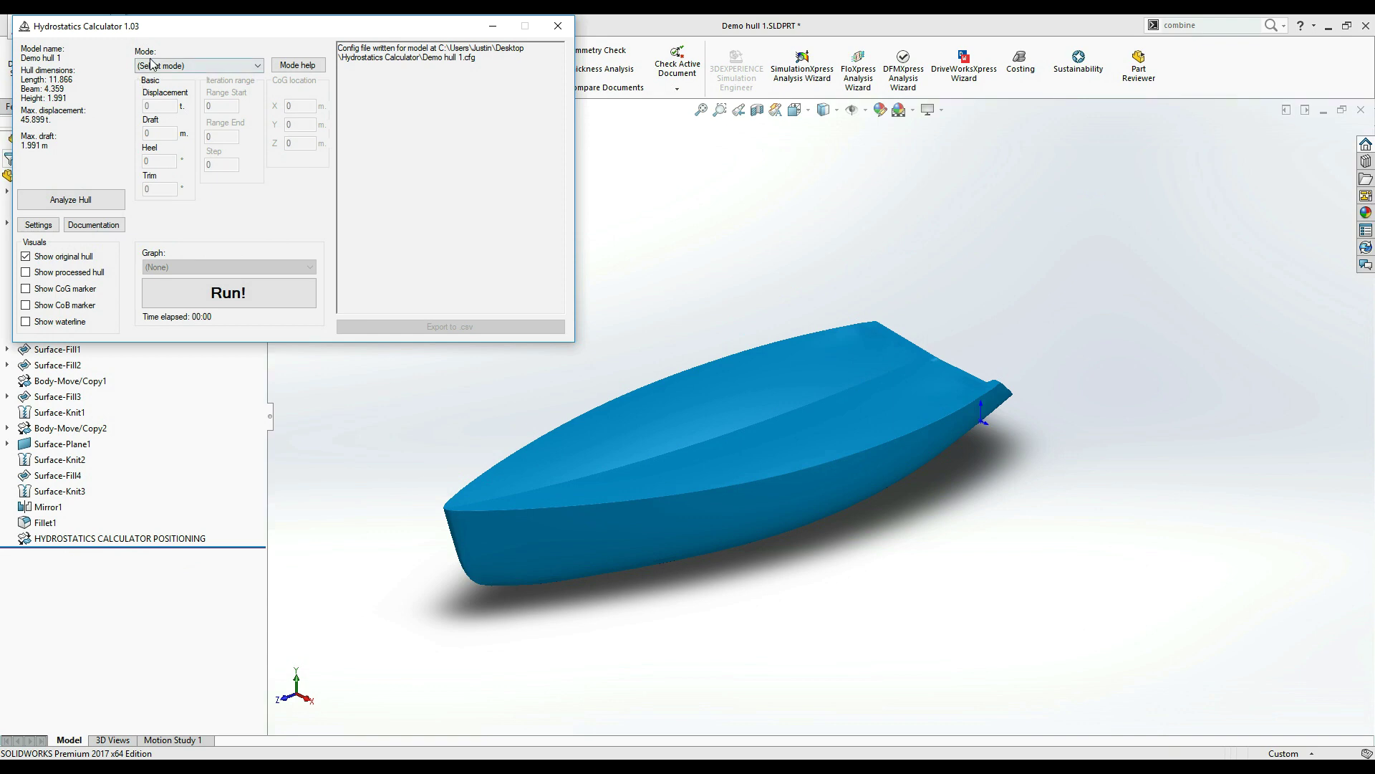
# Step: Move the calculator window toward the screen centre and open its Settings
pyautogui.moveTo(186, 32); pyautogui.dragTo(561, 144)
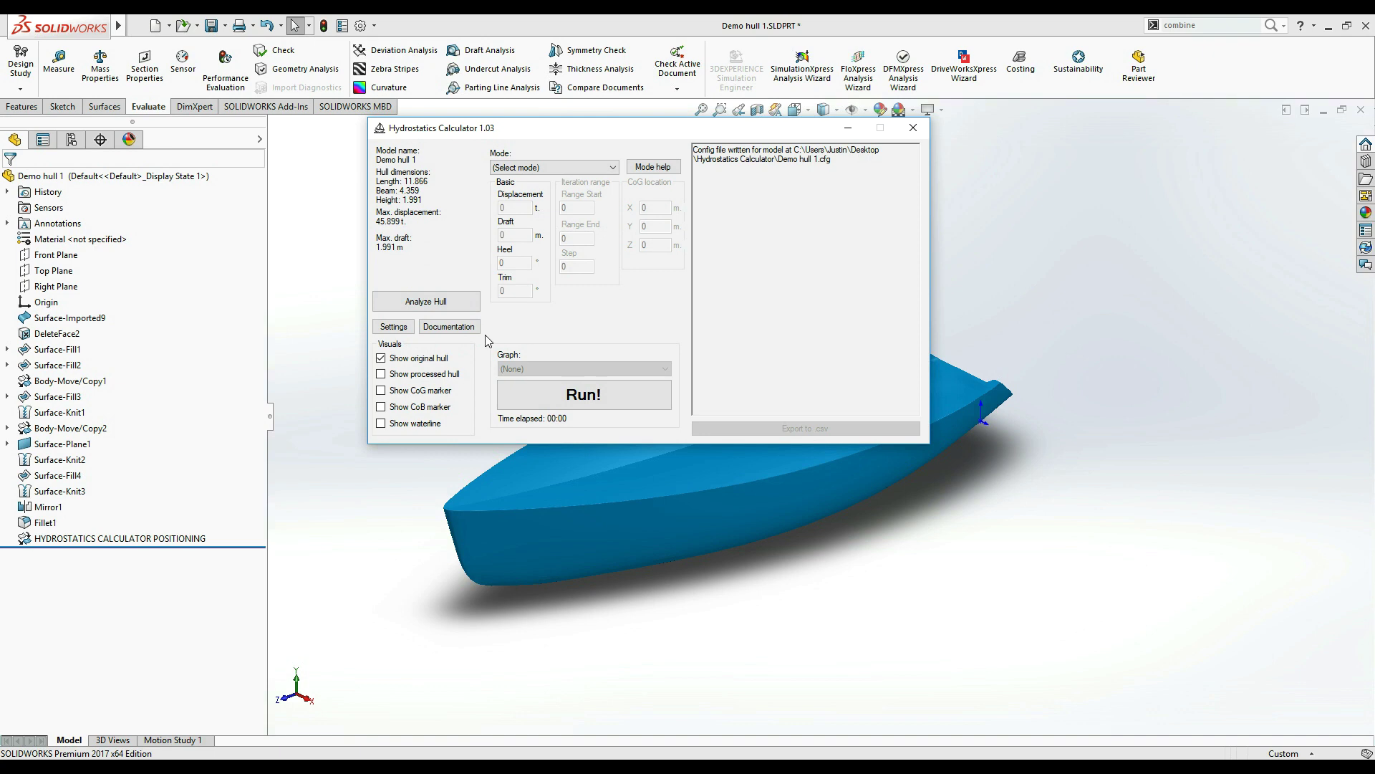
pyautogui.click(410, 331)
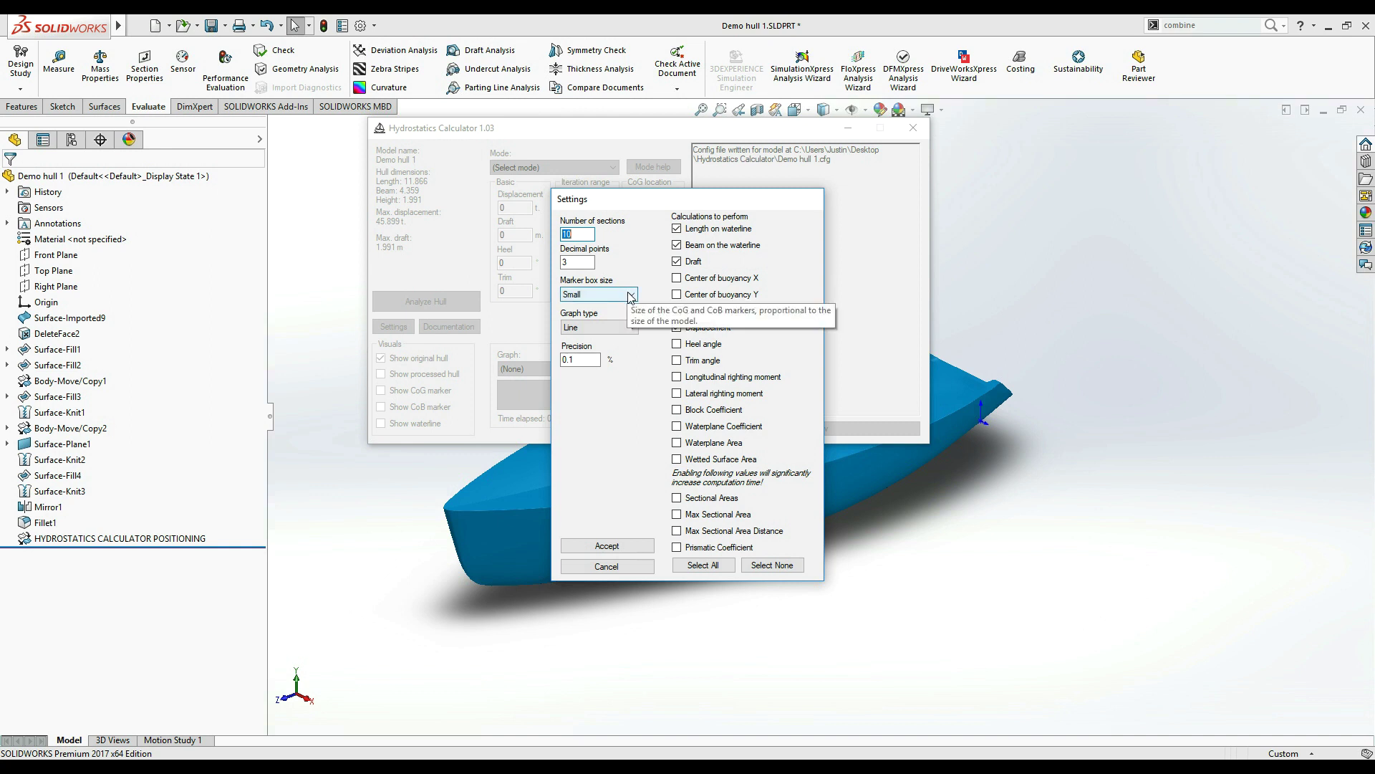
# Step: View the Marker box size options in the Settings dialog
pyautogui.click(630, 297)
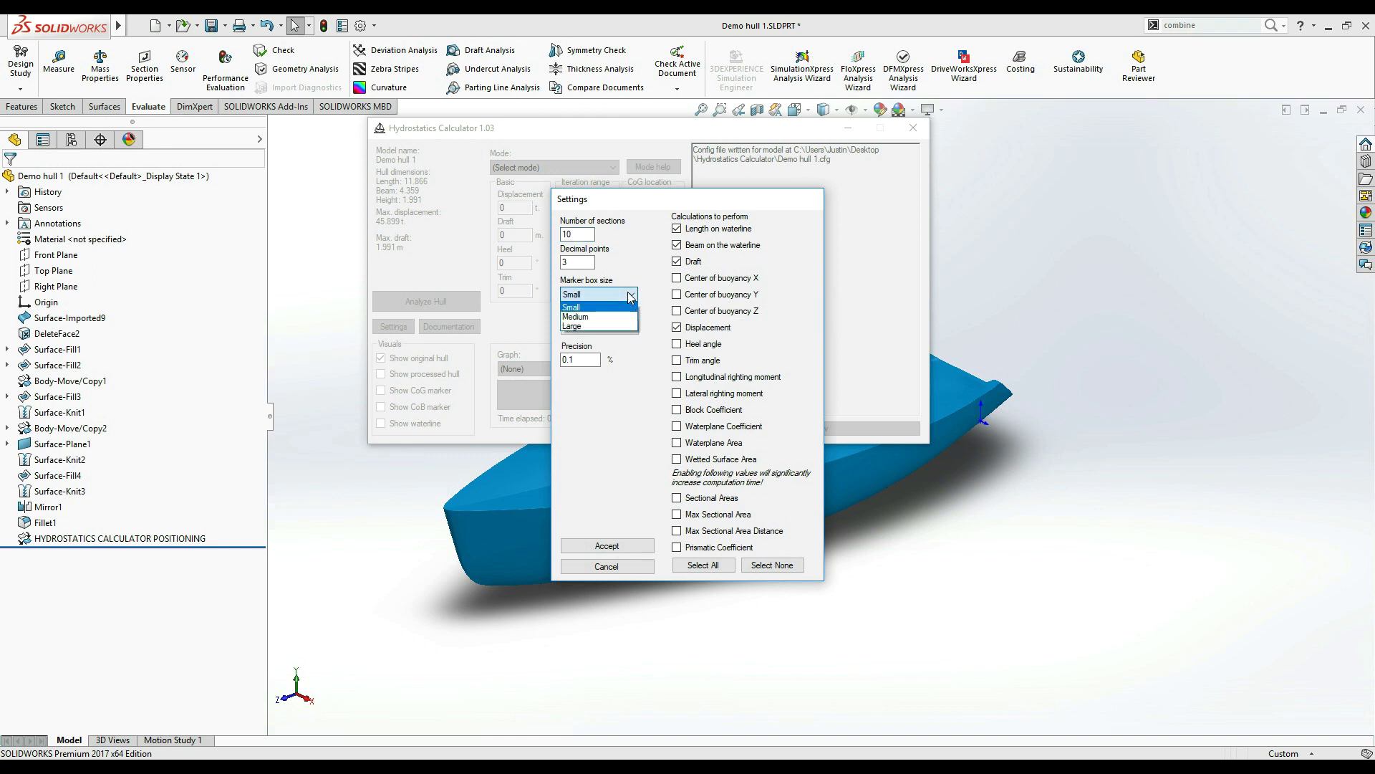
# Step: Keep Small markers, Line graph and 0.1% precision, and accept the settings
pyautogui.click(630, 296)
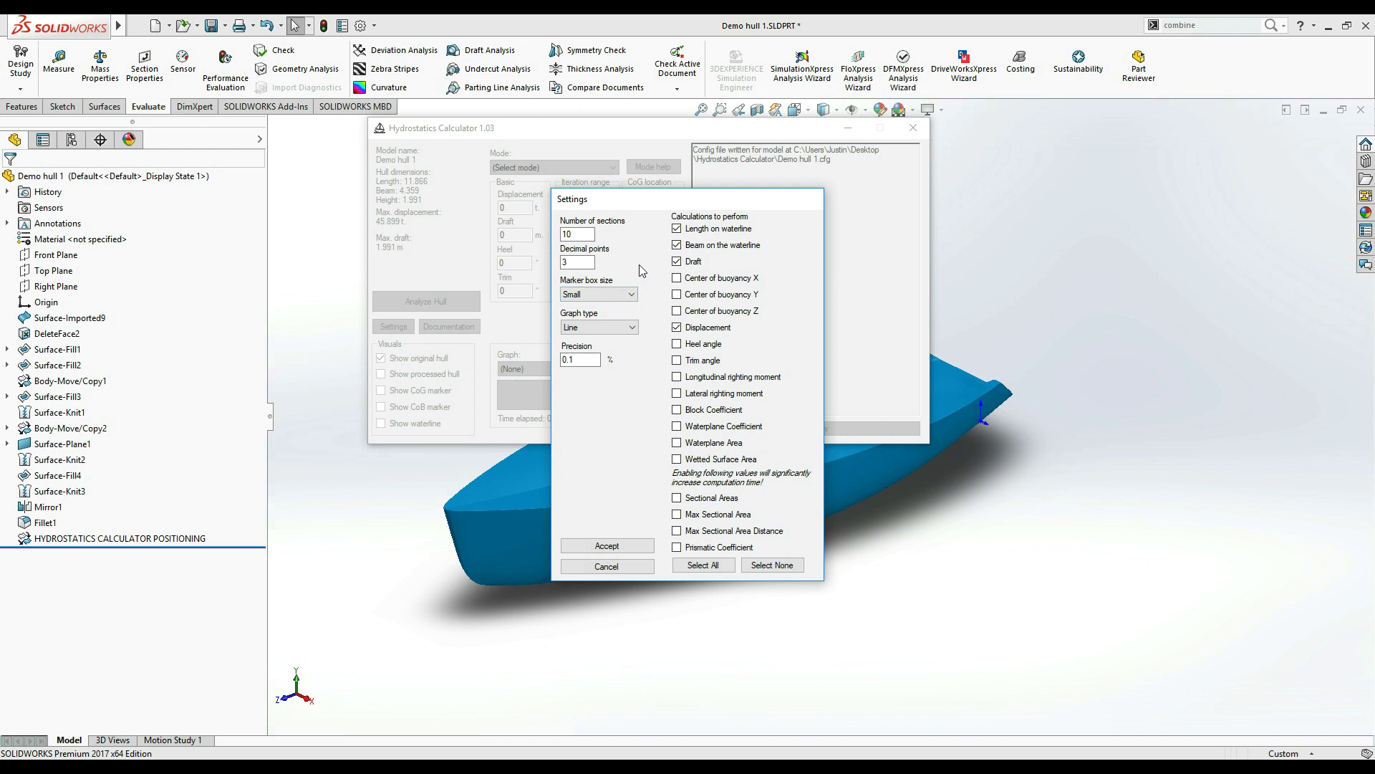
pyautogui.click(635, 327)
pyautogui.click(635, 327)
pyautogui.click(595, 360)
pyautogui.click(587, 552)
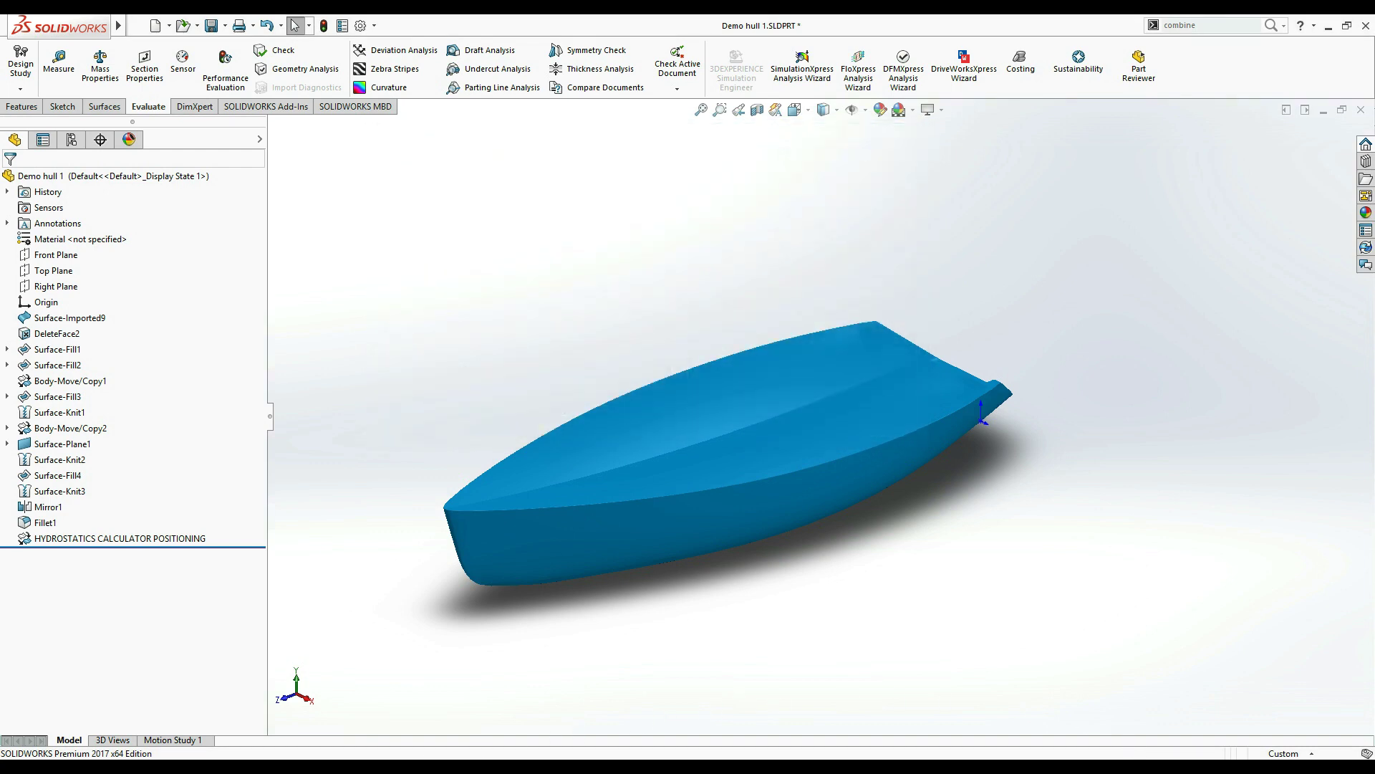
# Step: Relaunch the Hydrostatics Calculator and accept its settings unchanged
pyautogui.hotkey('alt', 'Tab')
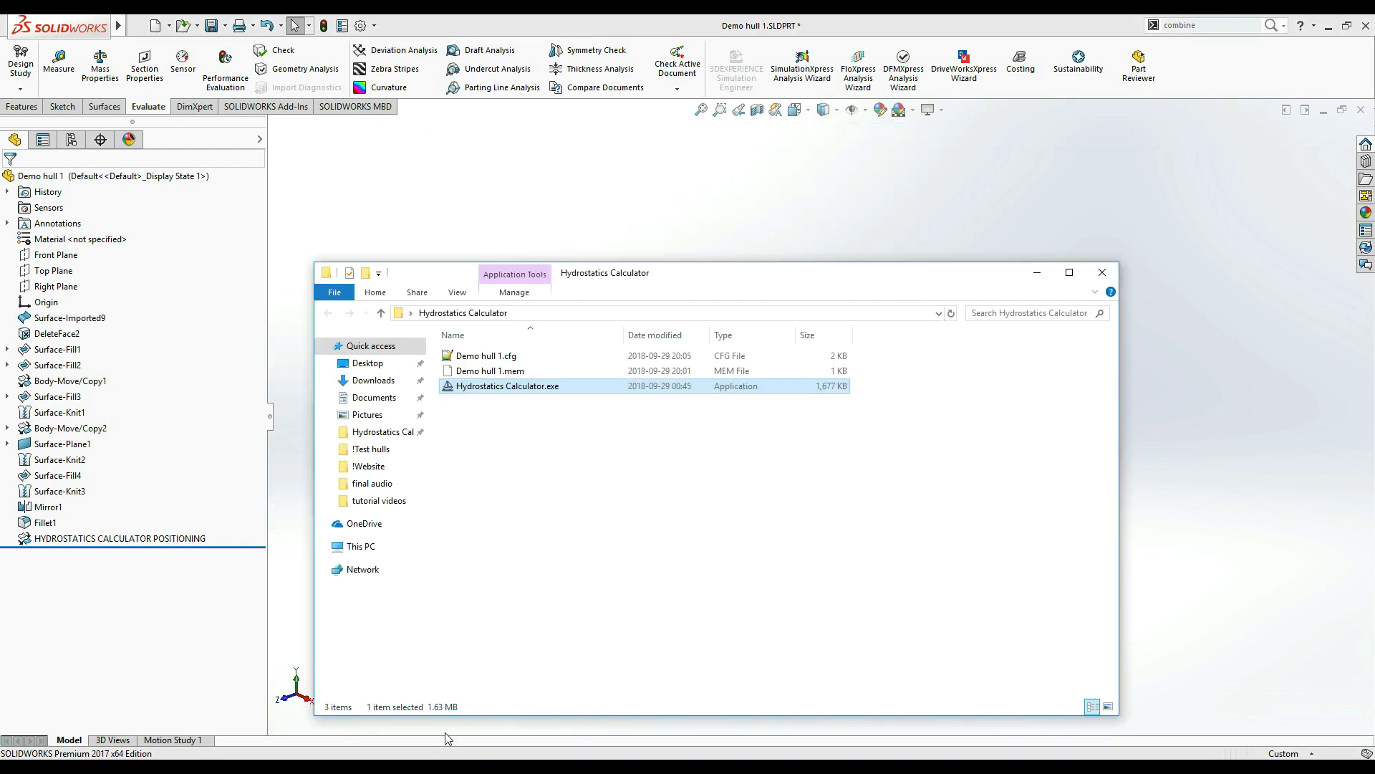
pyautogui.doubleClick(564, 396)
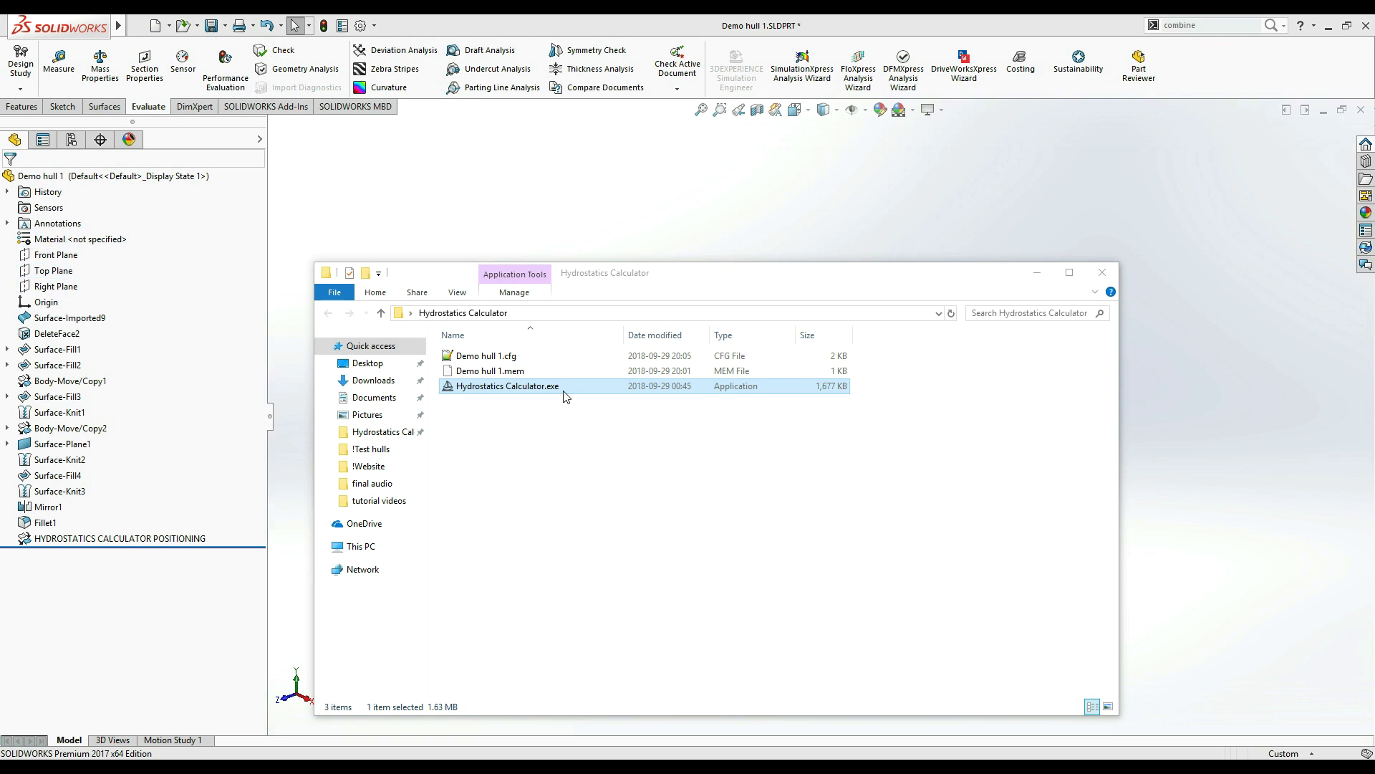
pyautogui.click(432, 430)
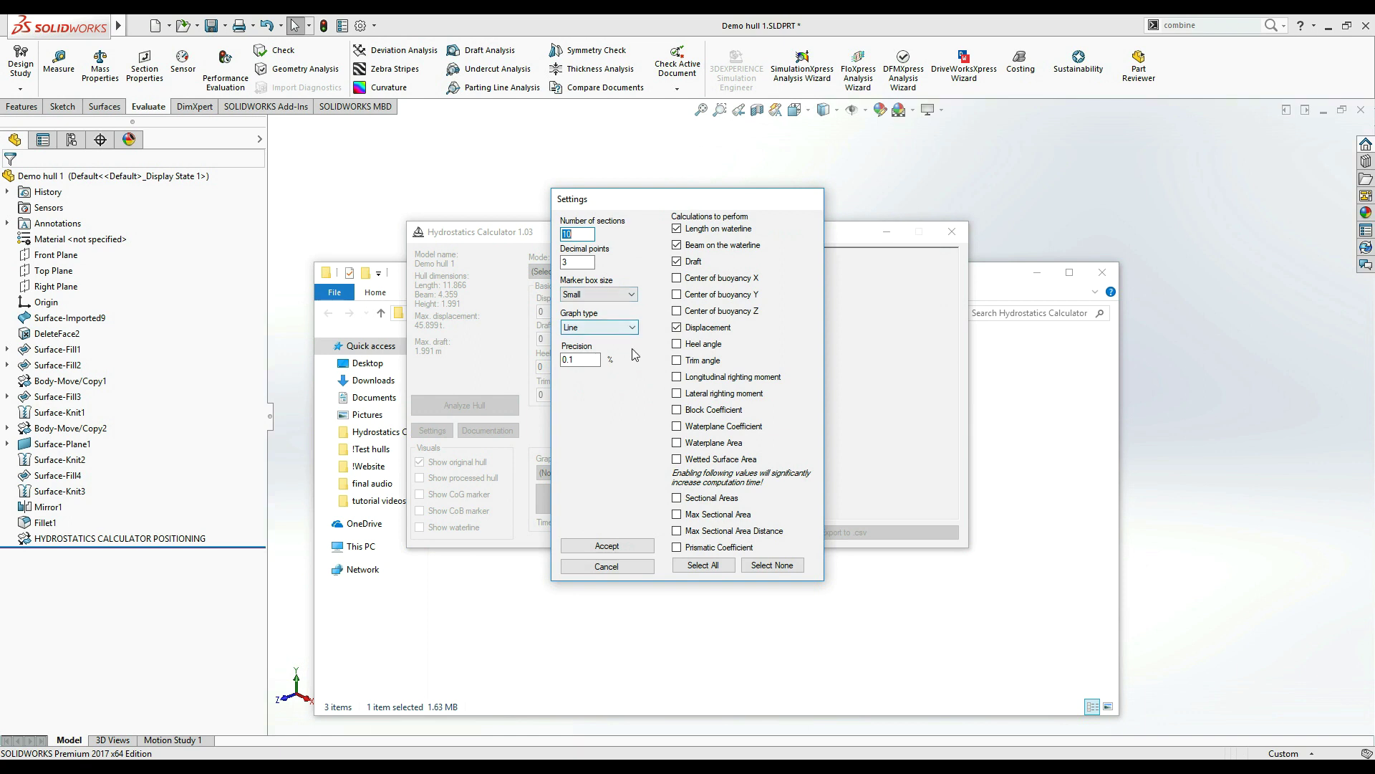
pyautogui.click(606, 545)
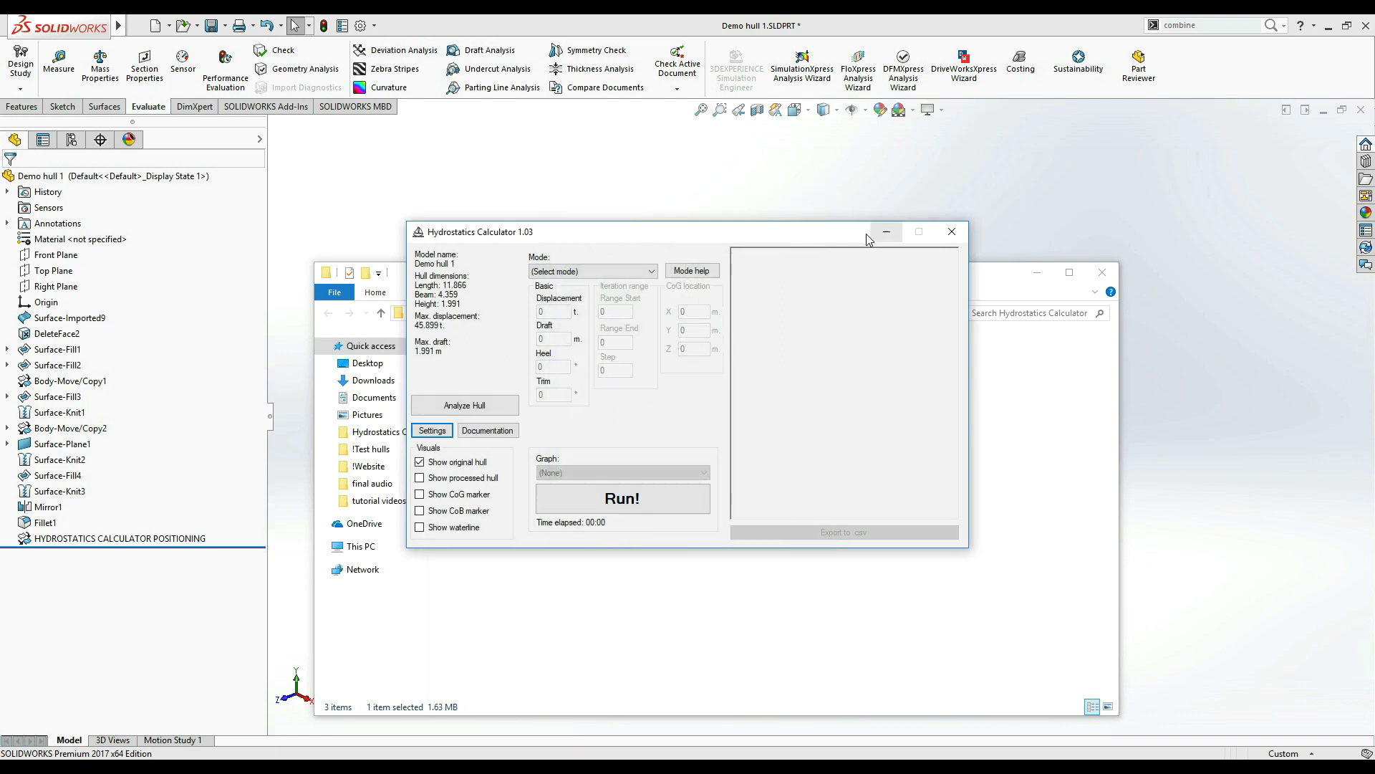
# Step: Select Demo hull 1.cfg in the calculator folder, then move the calculator clear of the hull
pyautogui.moveTo(729, 234); pyautogui.dragTo(871, 64)
pyautogui.click(429, 179)
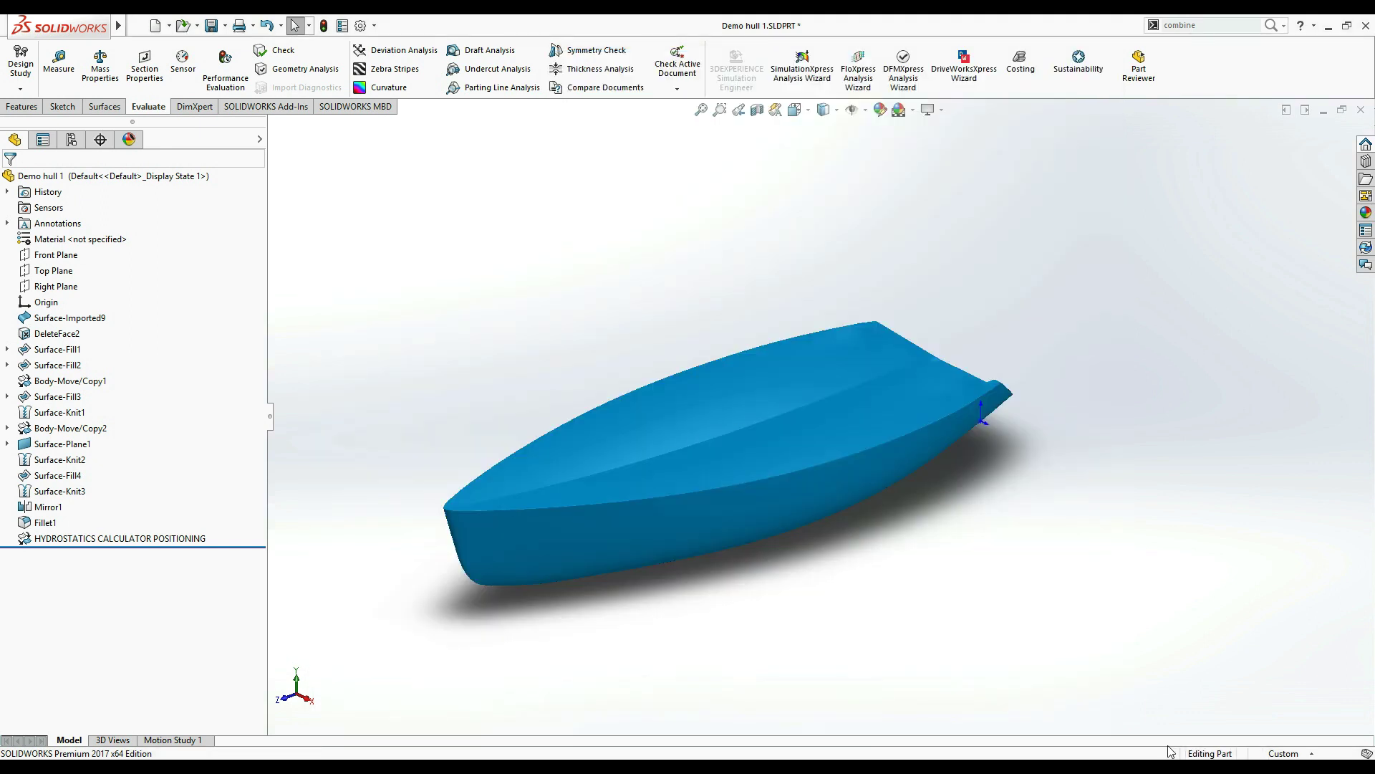
pyautogui.click(437, 766)
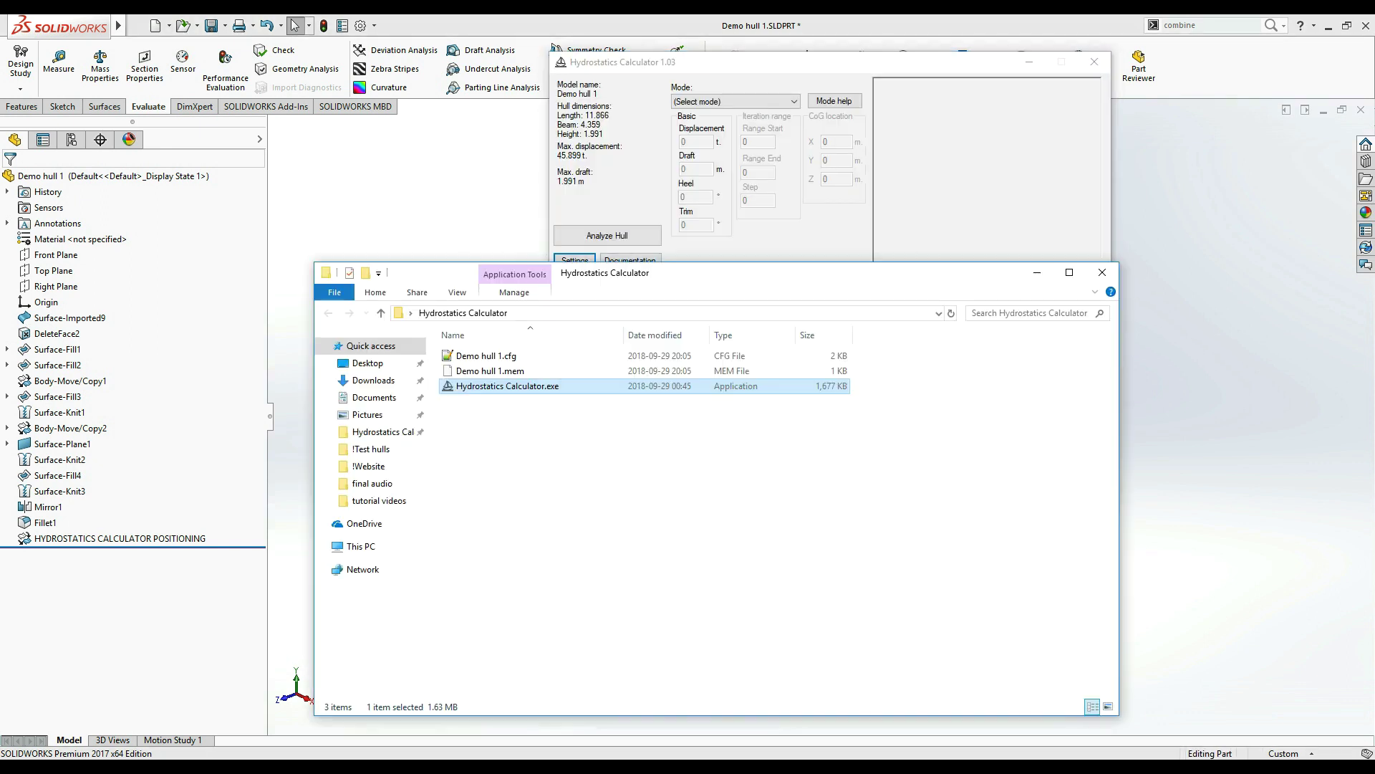
pyautogui.click(513, 362)
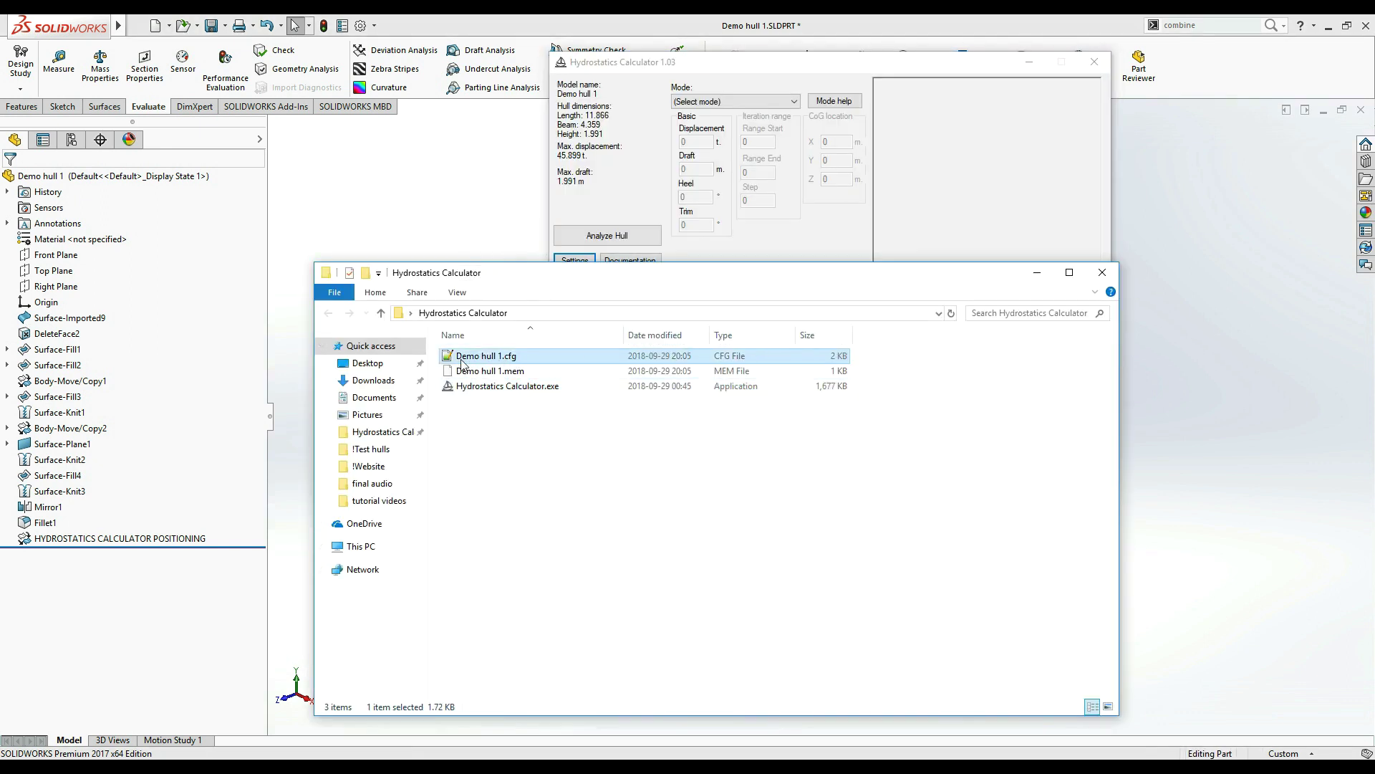
pyautogui.click(492, 219)
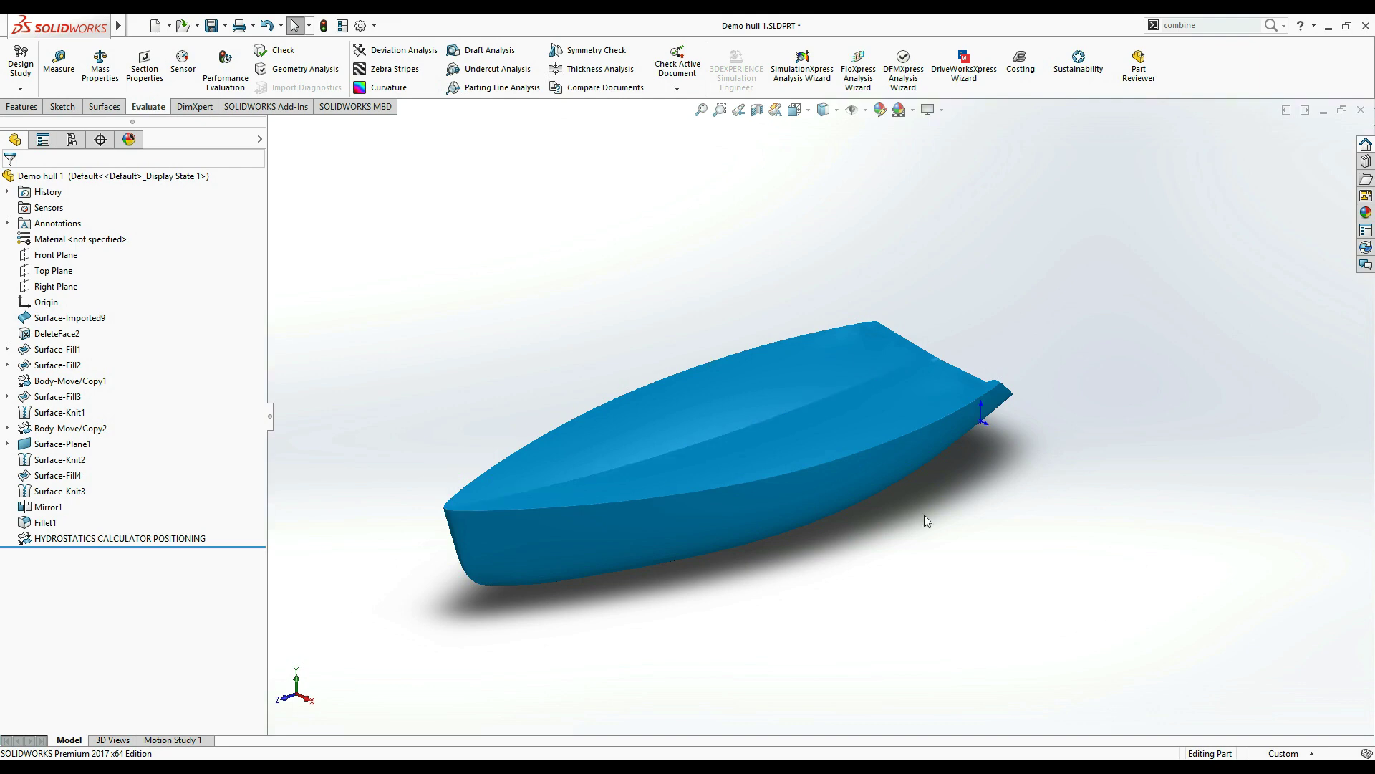
pyautogui.moveTo(701, 63); pyautogui.dragTo(220, 76)
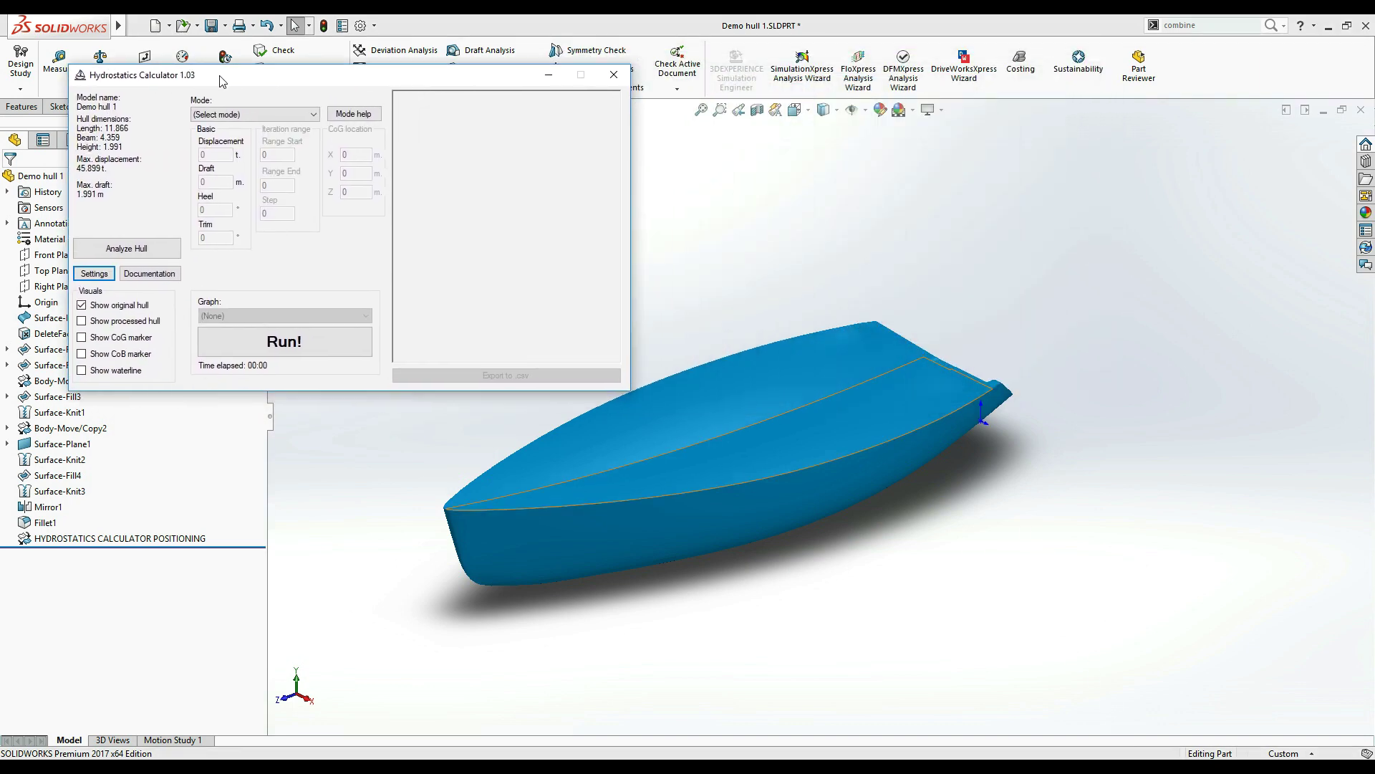
# Step: Turn off Show original hull and turn on Show processed hull to display the translucent green hull
pyautogui.click(145, 307)
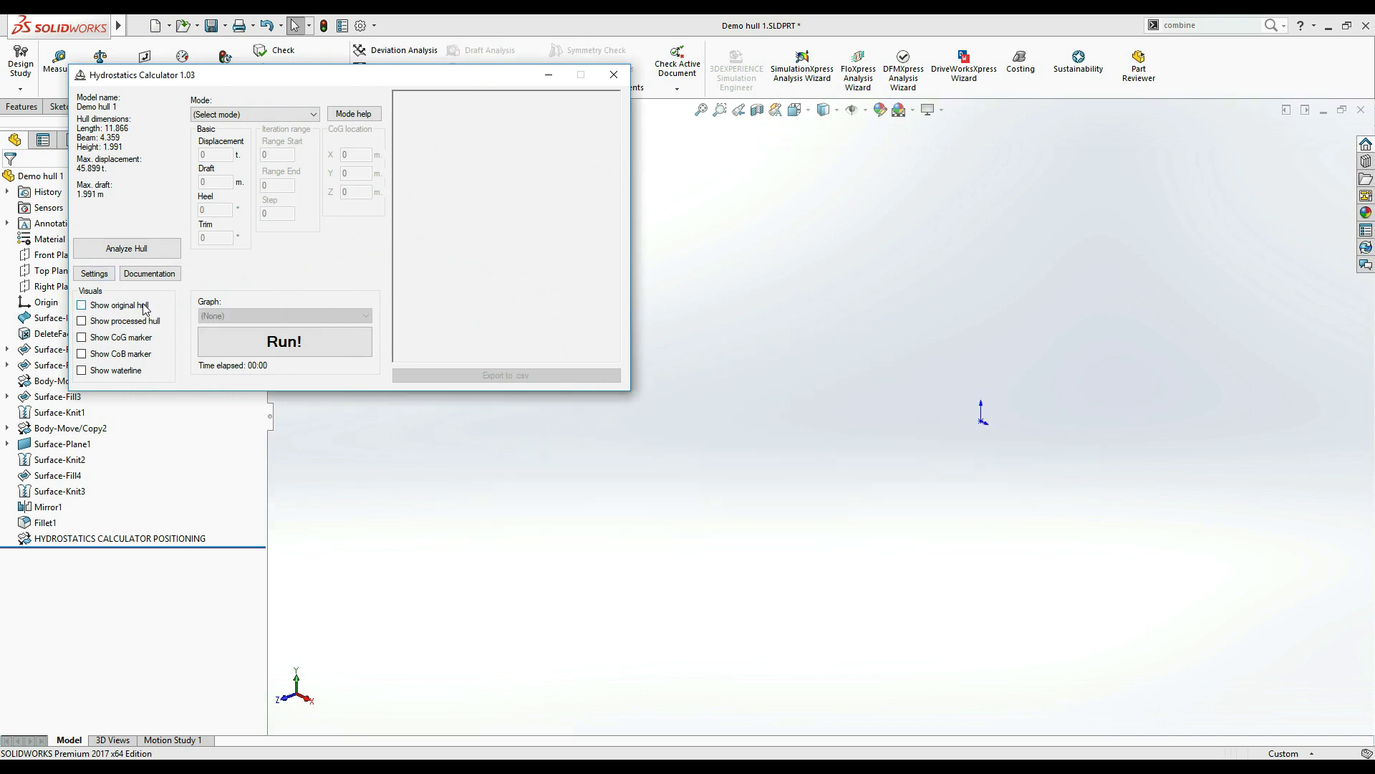
pyautogui.click(145, 306)
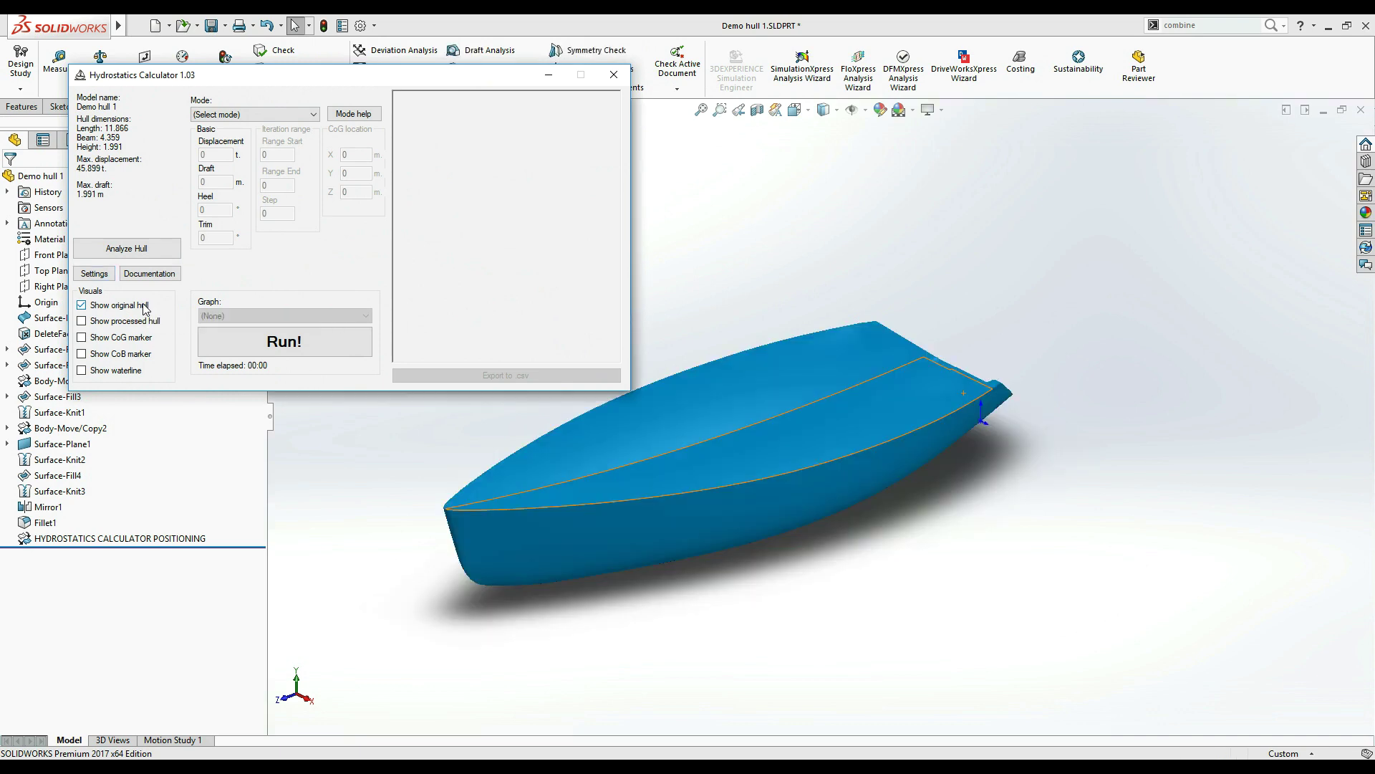
pyautogui.click(145, 306)
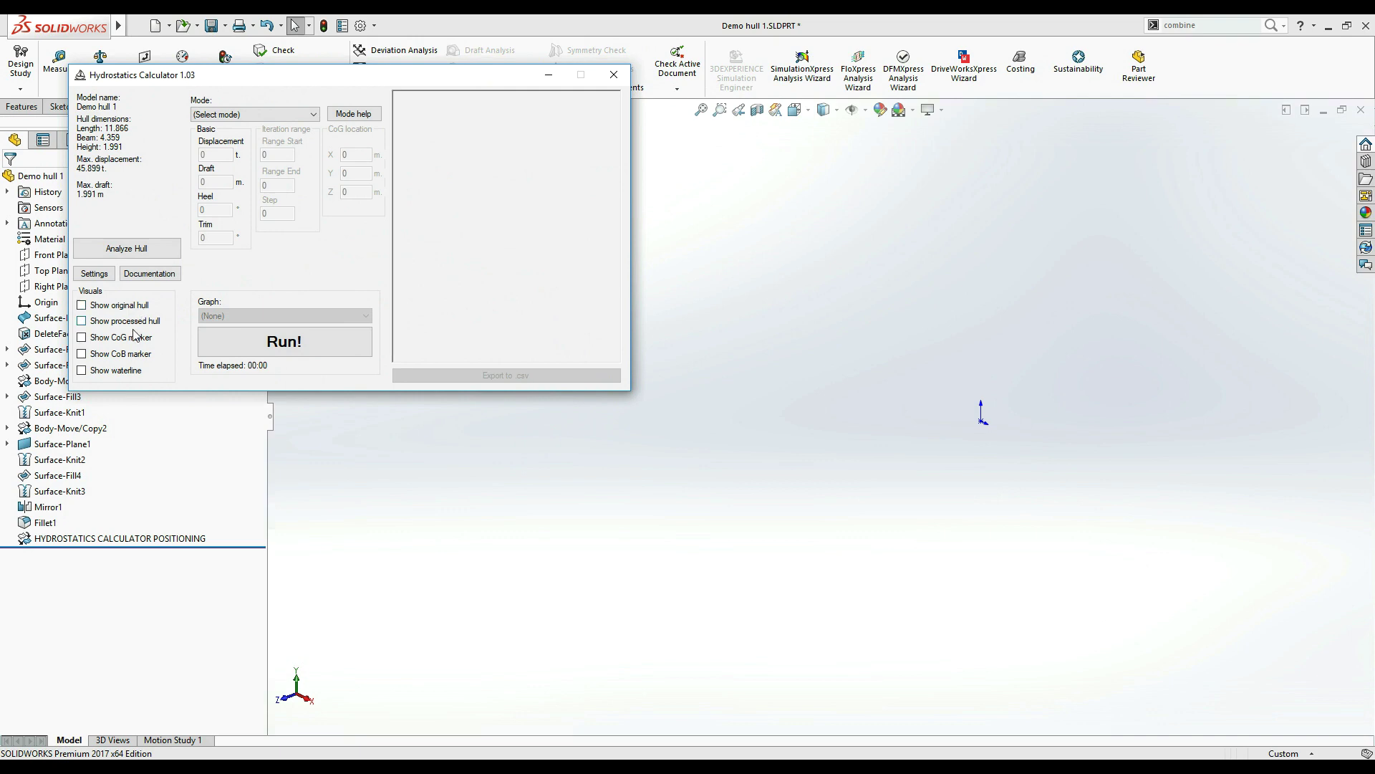
pyautogui.rightClick(120, 540)
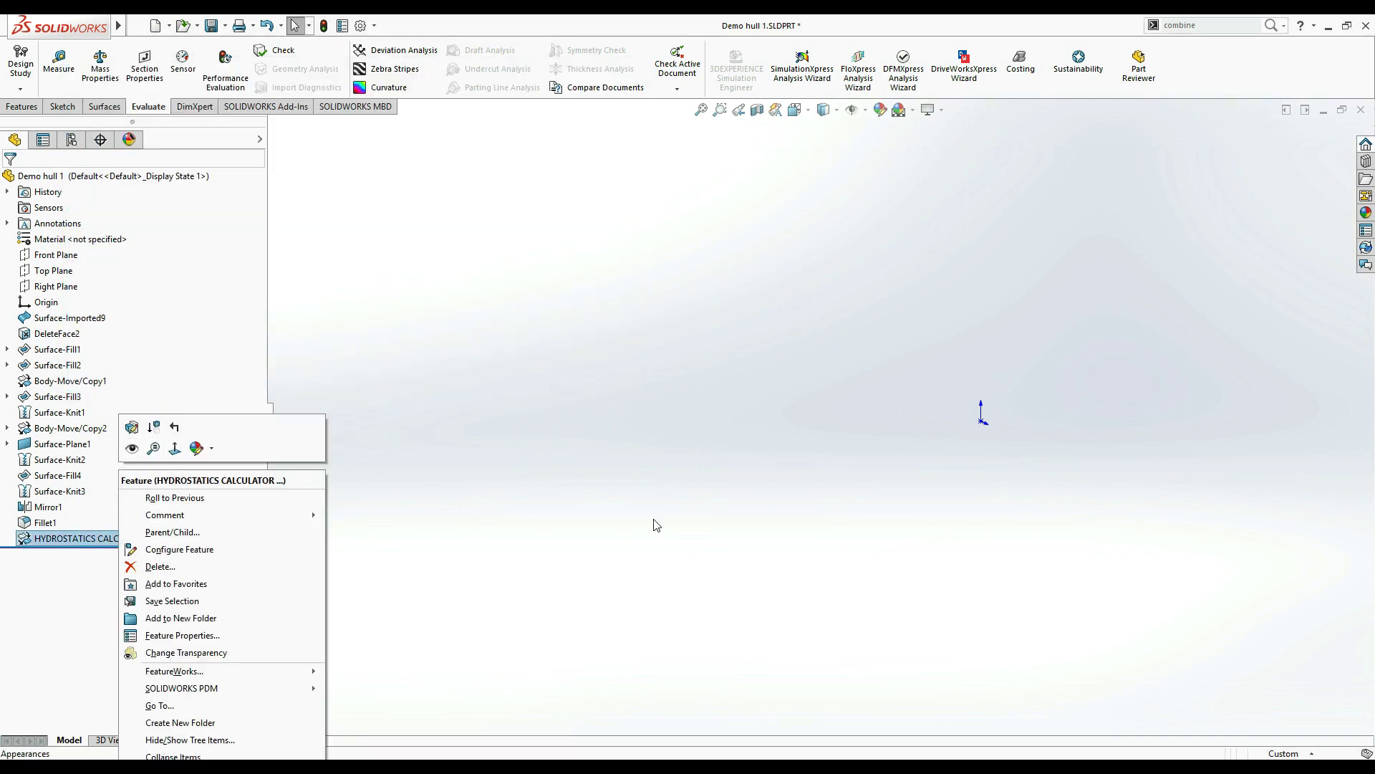
pyautogui.click(692, 523)
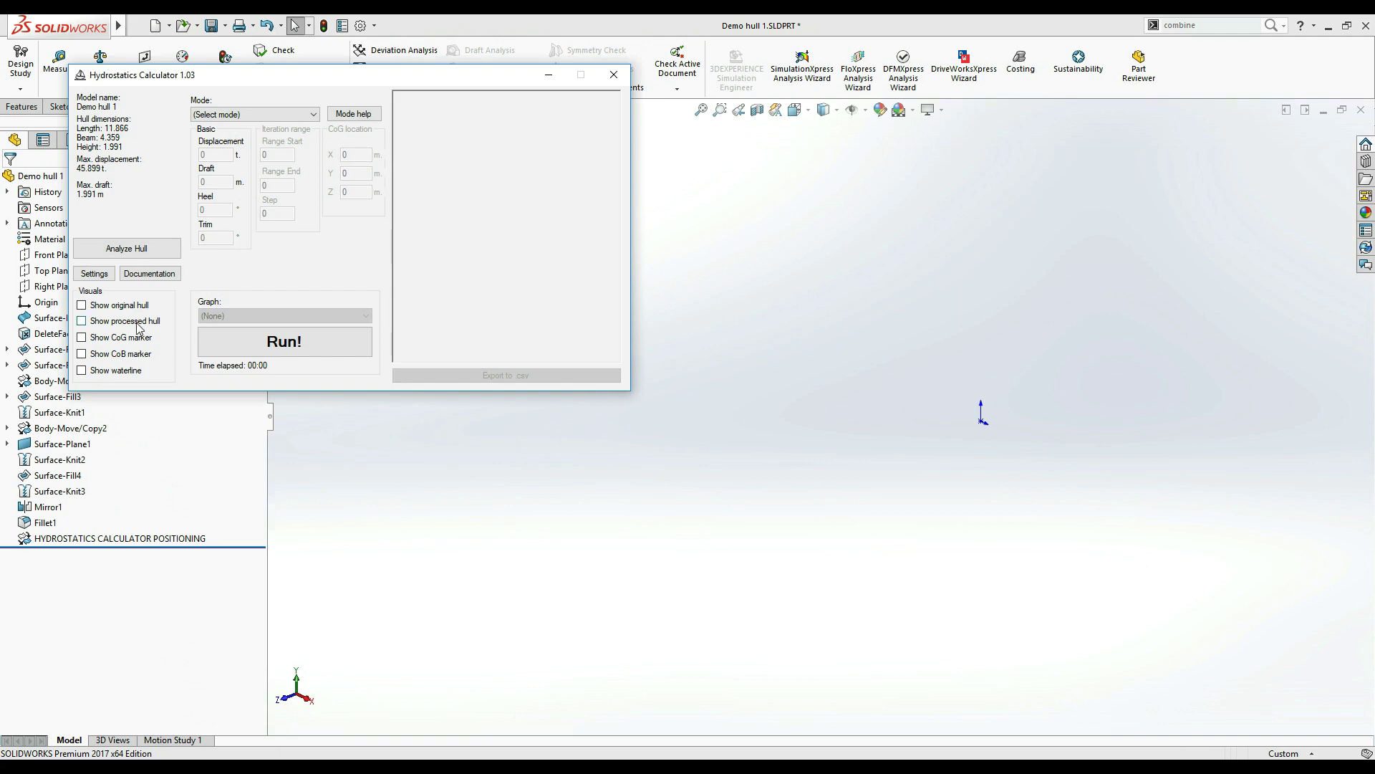
pyautogui.click(139, 326)
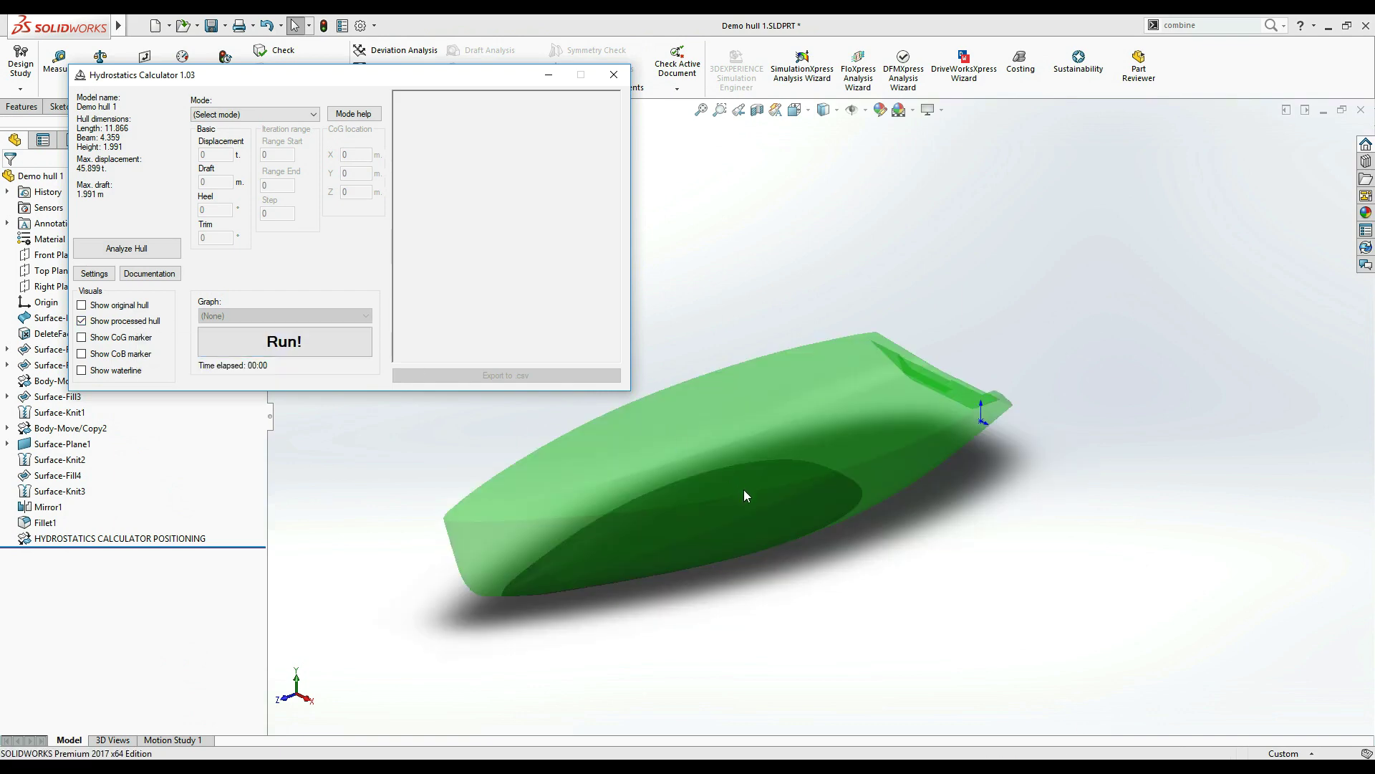
pyautogui.moveTo(744, 488); pyautogui.dragTo(805, 483, button='middle')
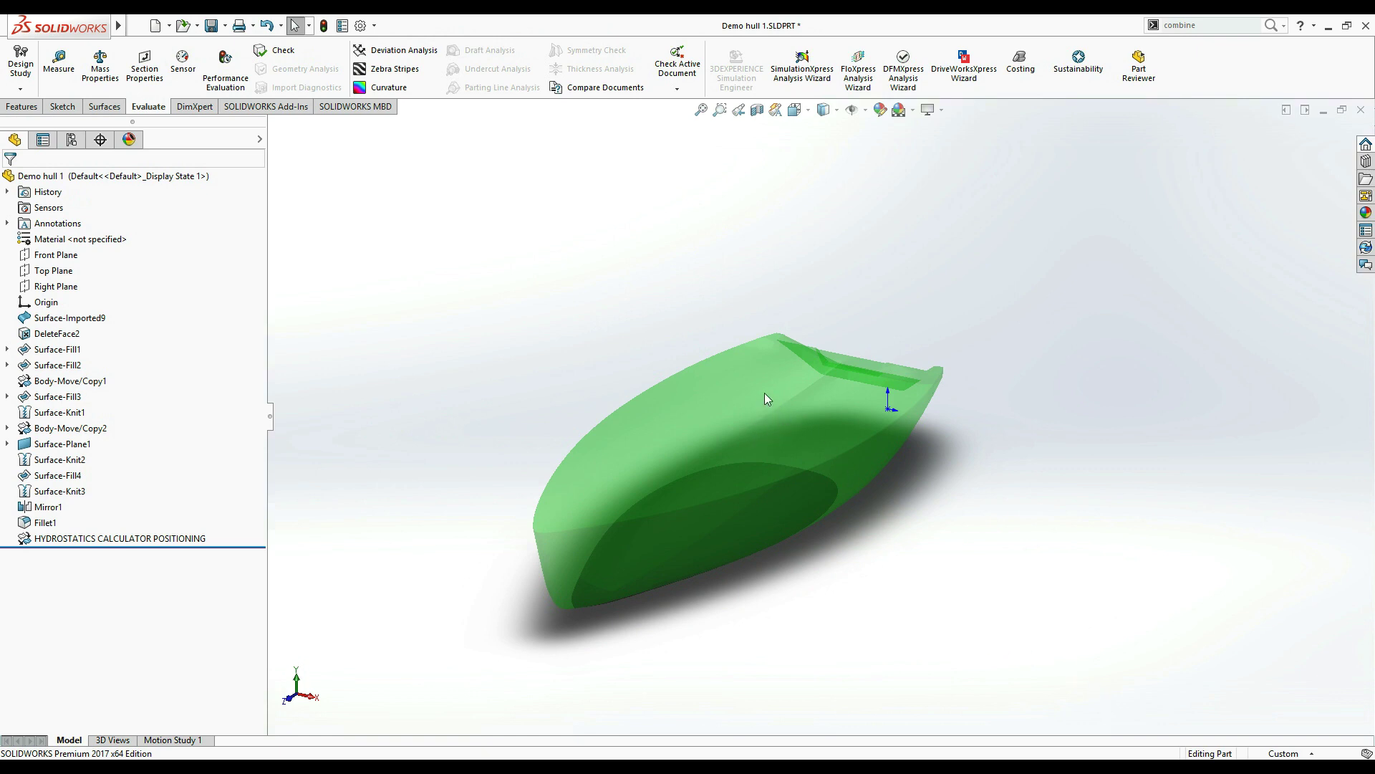
pyautogui.hotkey('ctrl', '4')
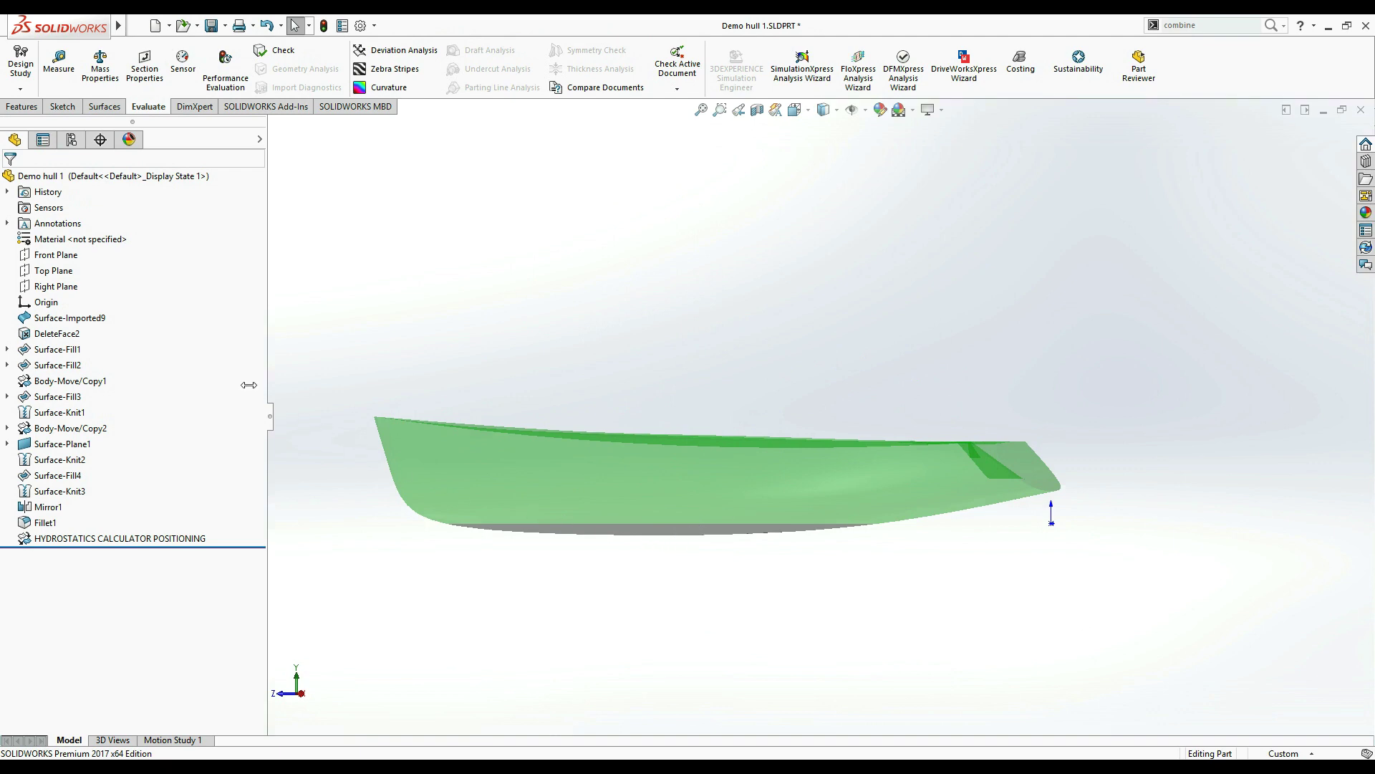
pyautogui.click(63, 271)
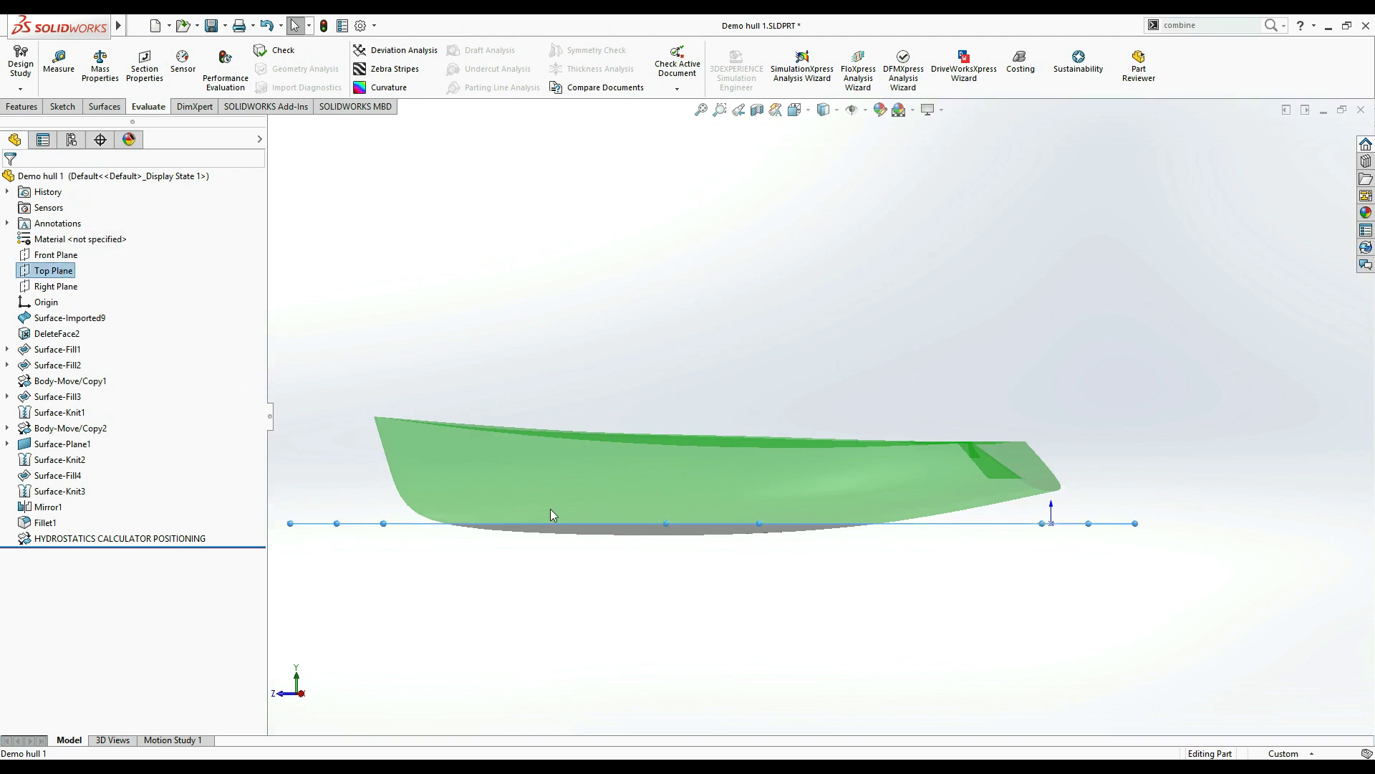
pyautogui.click(978, 585)
pyautogui.moveTo(906, 558); pyautogui.dragTo(975, 632, button='middle')
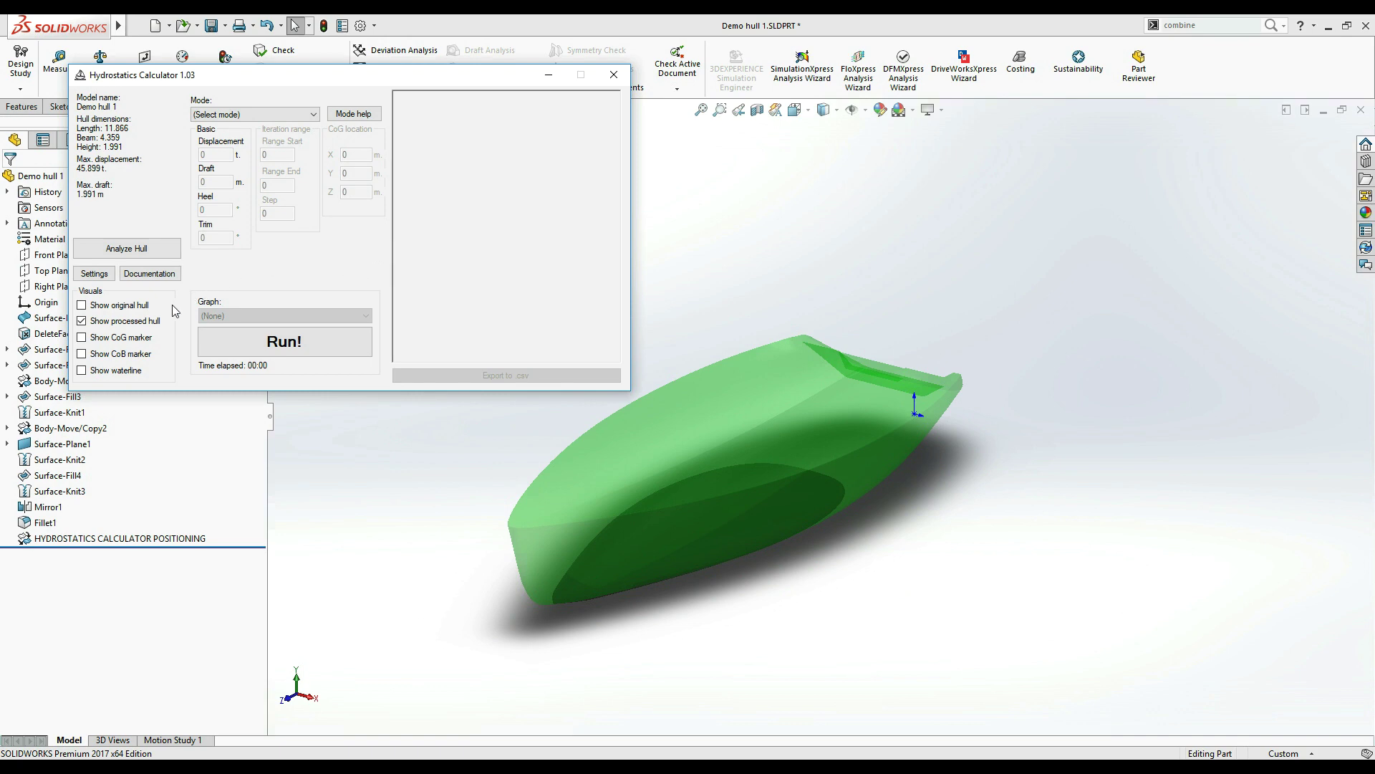
# Step: Enable the CoG and CoB markers, then orbit the green hull to a side view
pyautogui.click(143, 339)
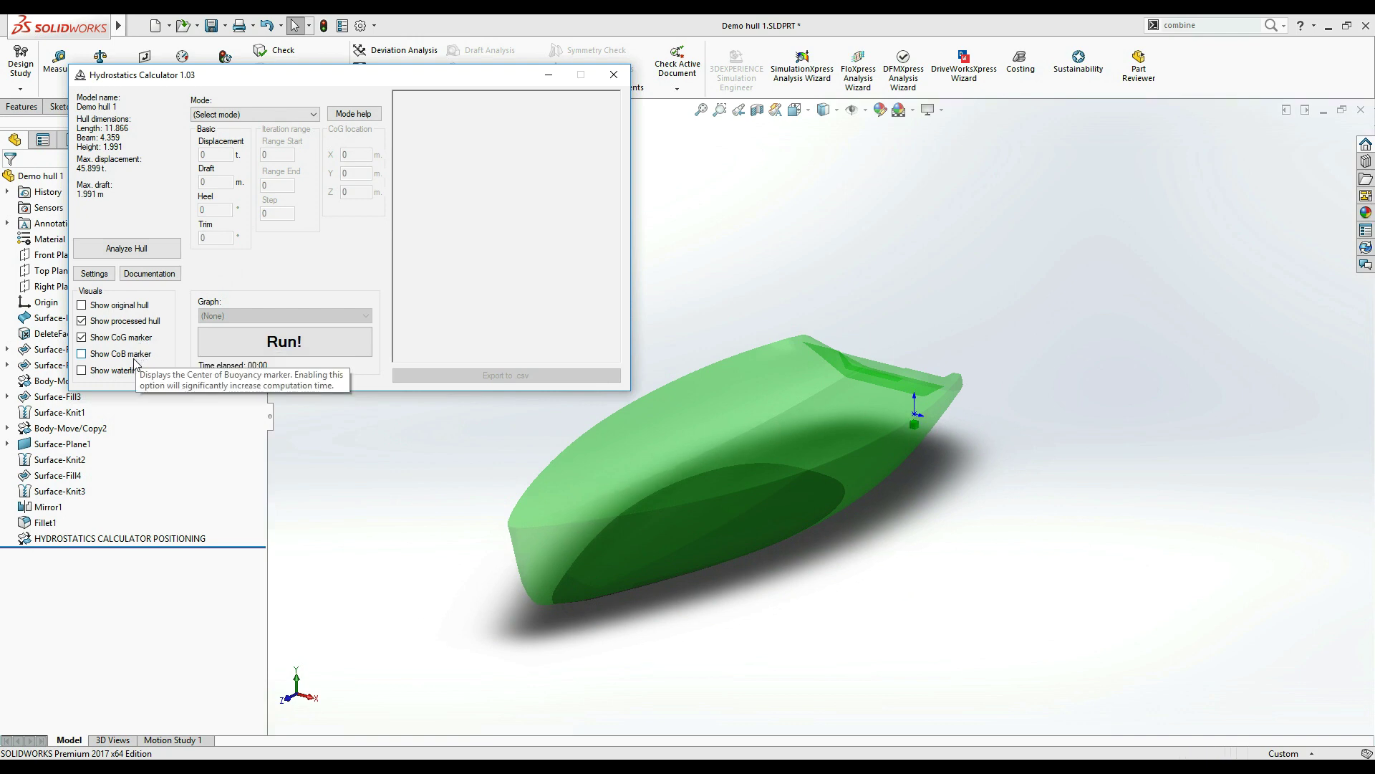
pyautogui.click(944, 449)
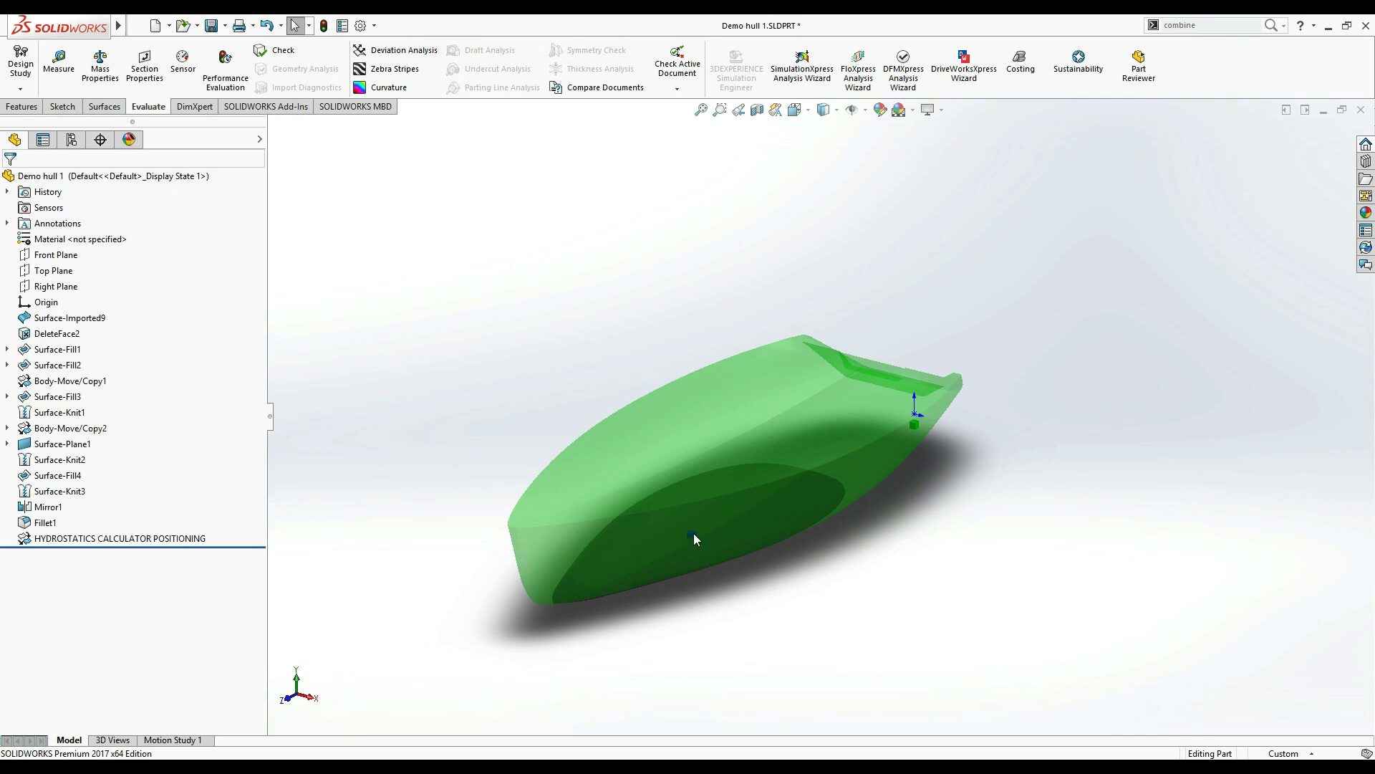
pyautogui.moveTo(737, 527)
pyautogui.mouseDown(button='middle')
pyautogui.moveTo(817, 485)
pyautogui.moveTo(743, 415)
pyautogui.moveTo(739, 460)
pyautogui.moveTo(764, 530)
pyautogui.mouseUp(button='middle')
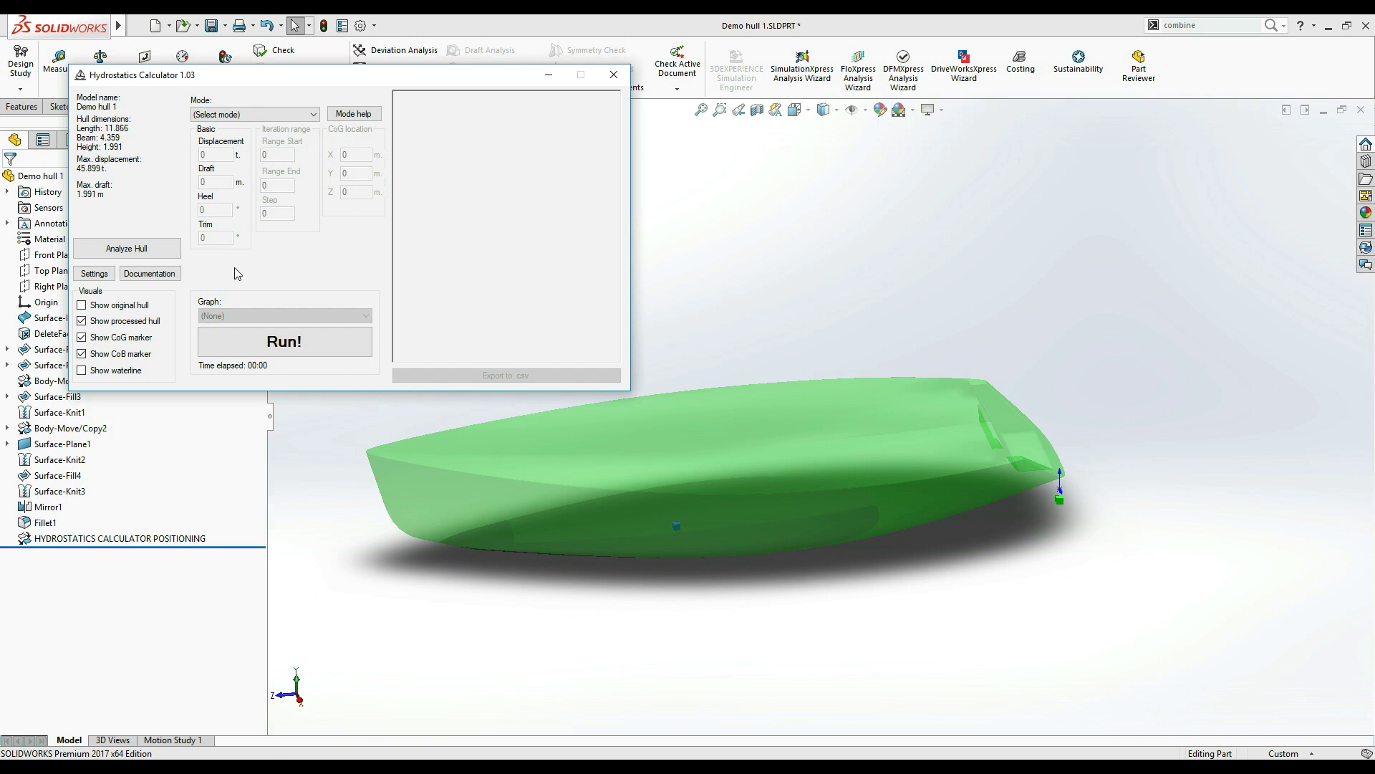
# Step: Keep the calculation settings unchanged and display the blue waterline plane around the green hull
pyautogui.click(93, 273)
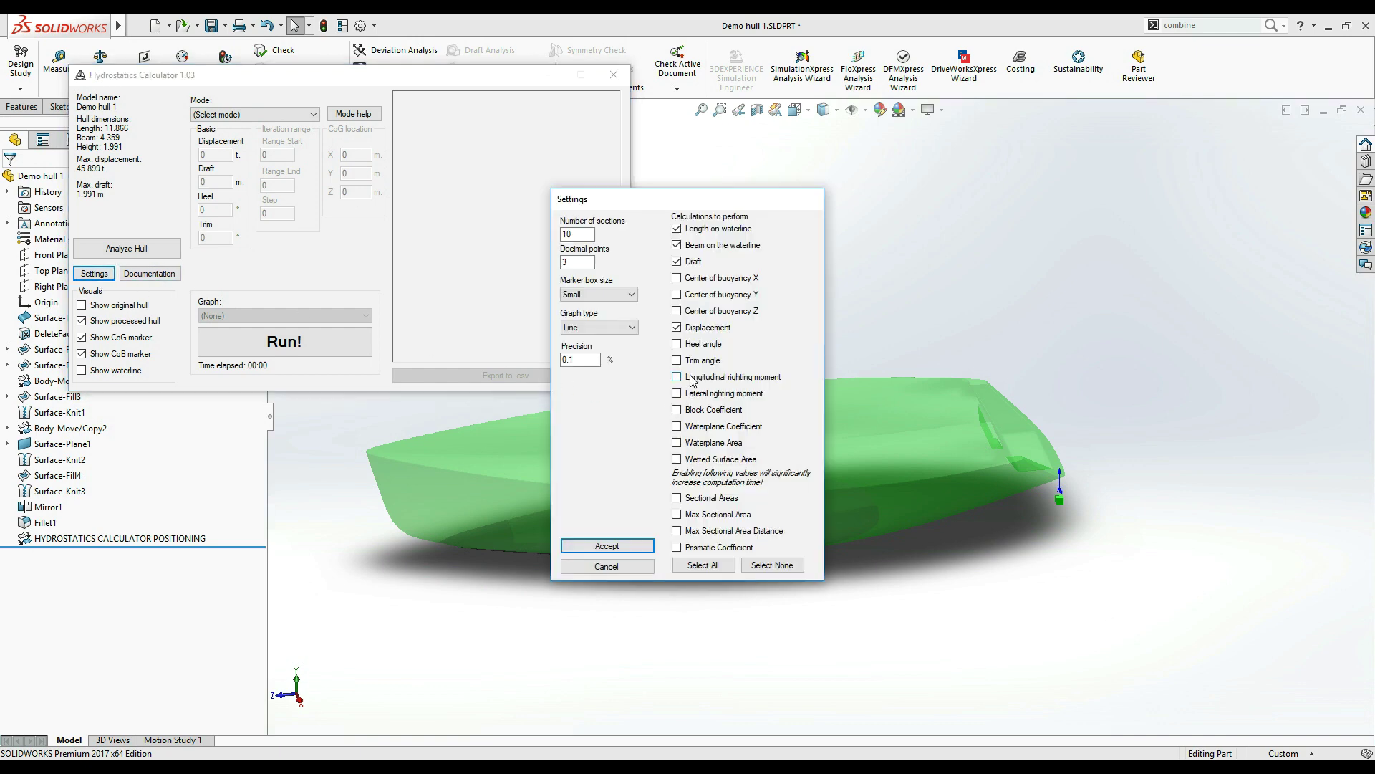
pyautogui.click(633, 546)
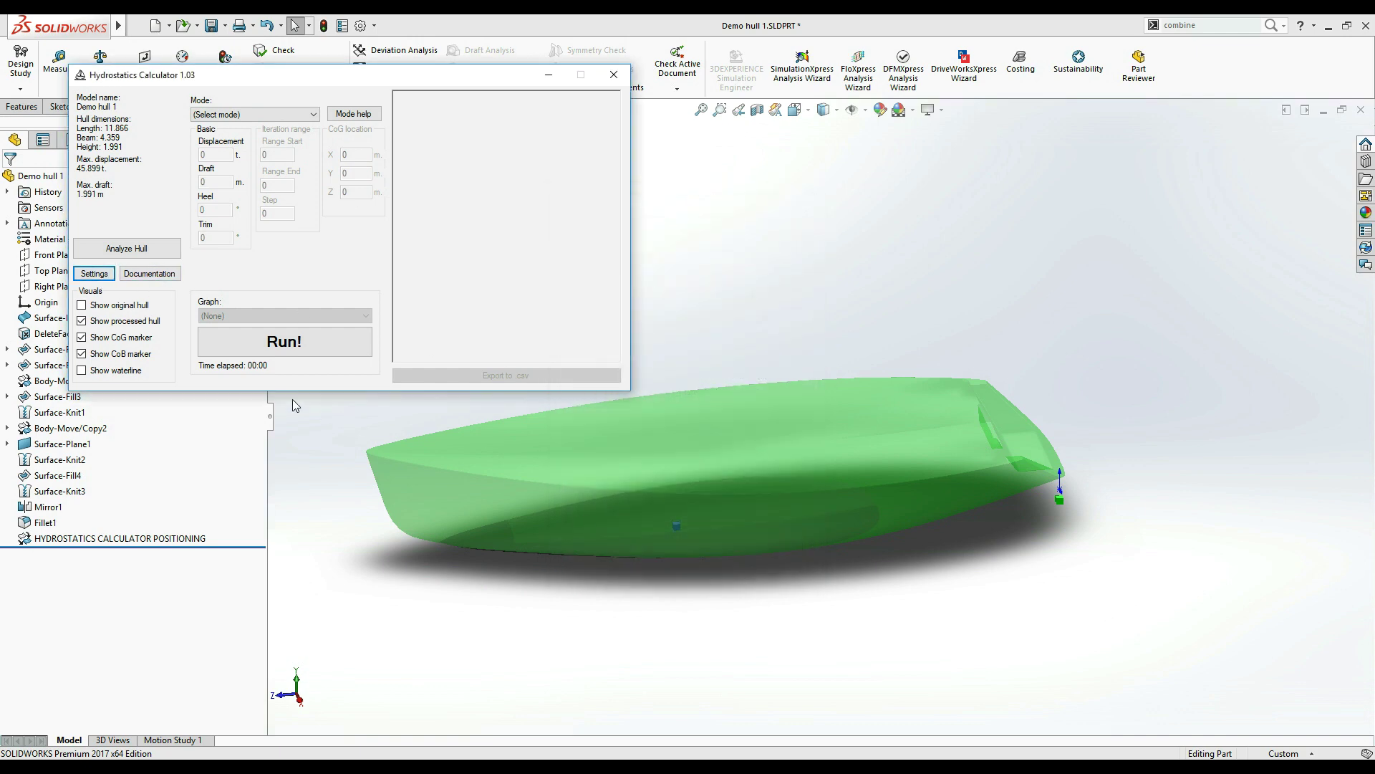
pyautogui.click(147, 377)
pyautogui.moveTo(770, 505); pyautogui.dragTo(737, 462, button='middle')
# Step: Untick 'Show waterline' in Hydrostatics Calculator to remove the blue water plane
pyautogui.hotkey('alt', 'Tab')
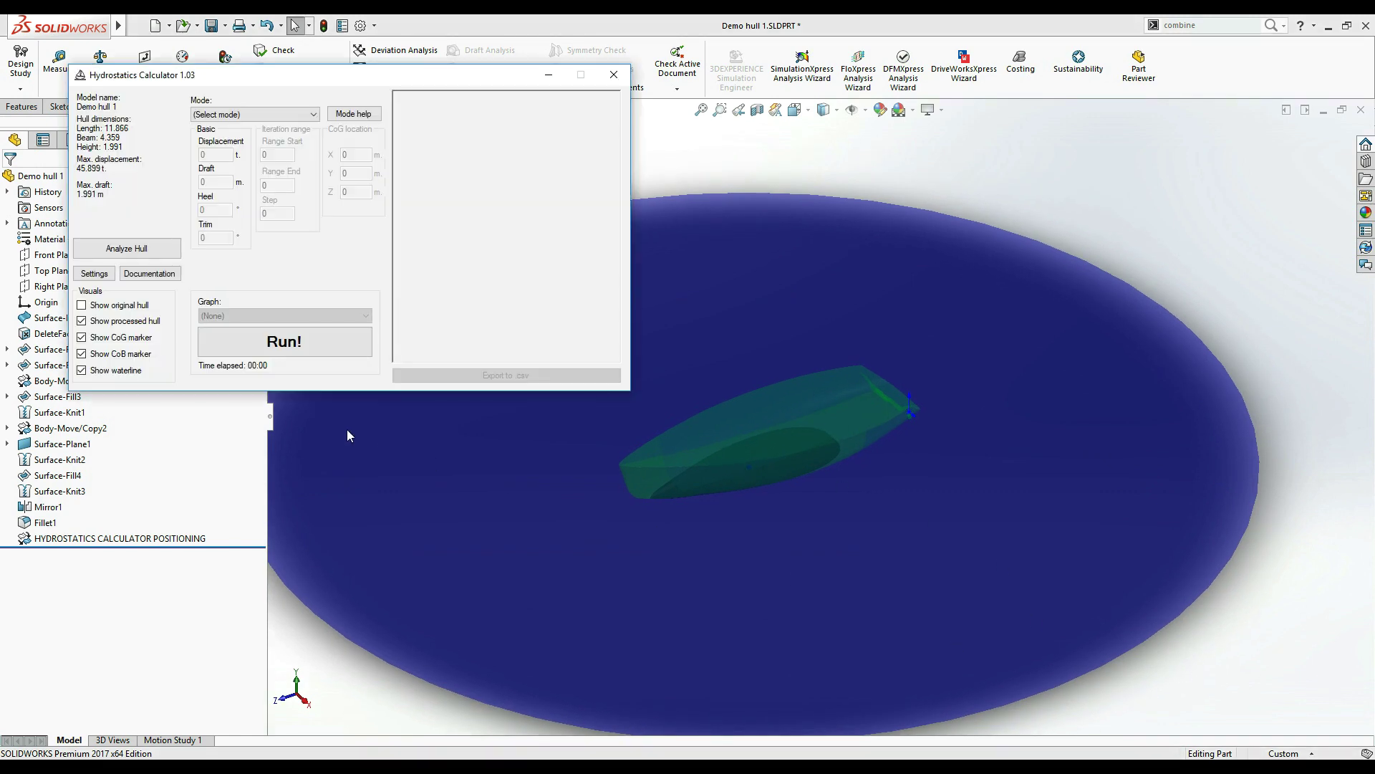
pyautogui.click(81, 371)
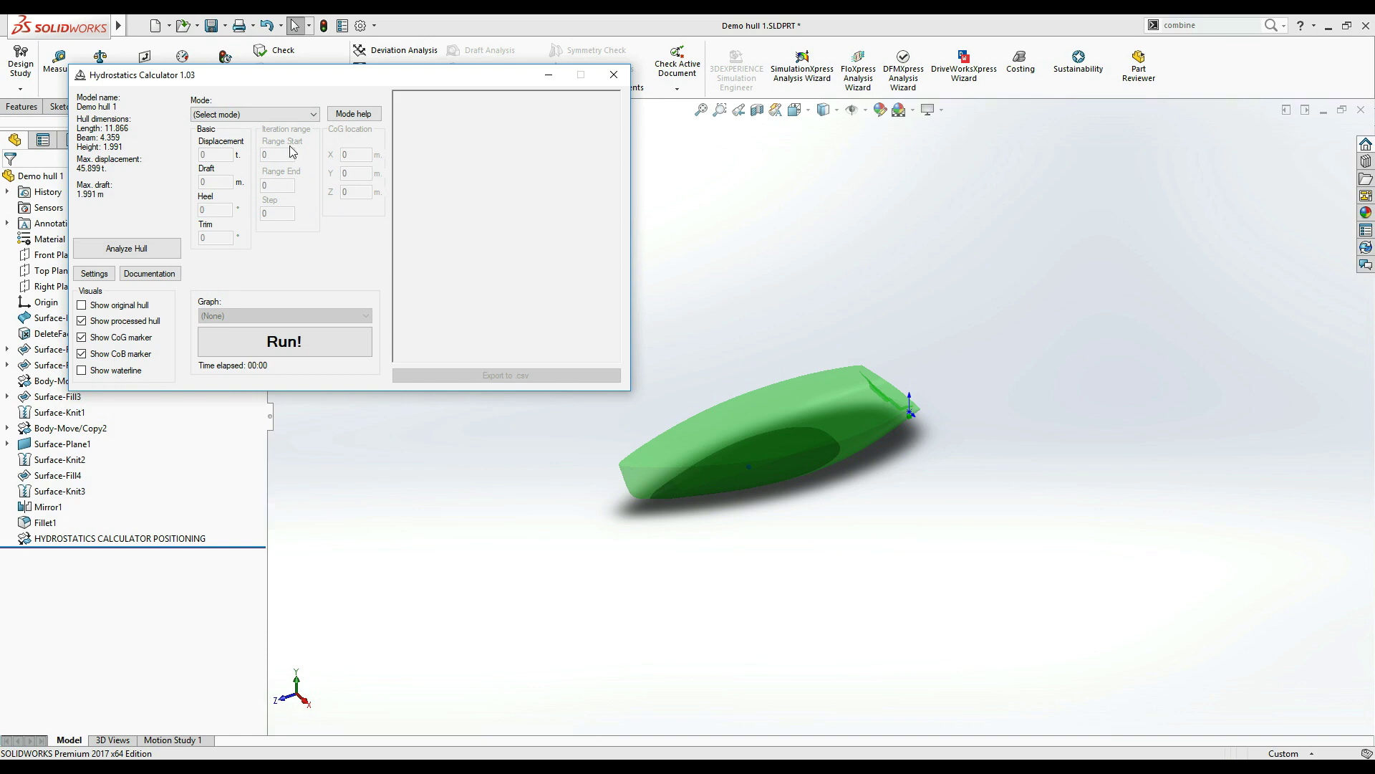
# Step: Set the mode to 'Solve With Known Draft' and show its help text
pyautogui.click(313, 115)
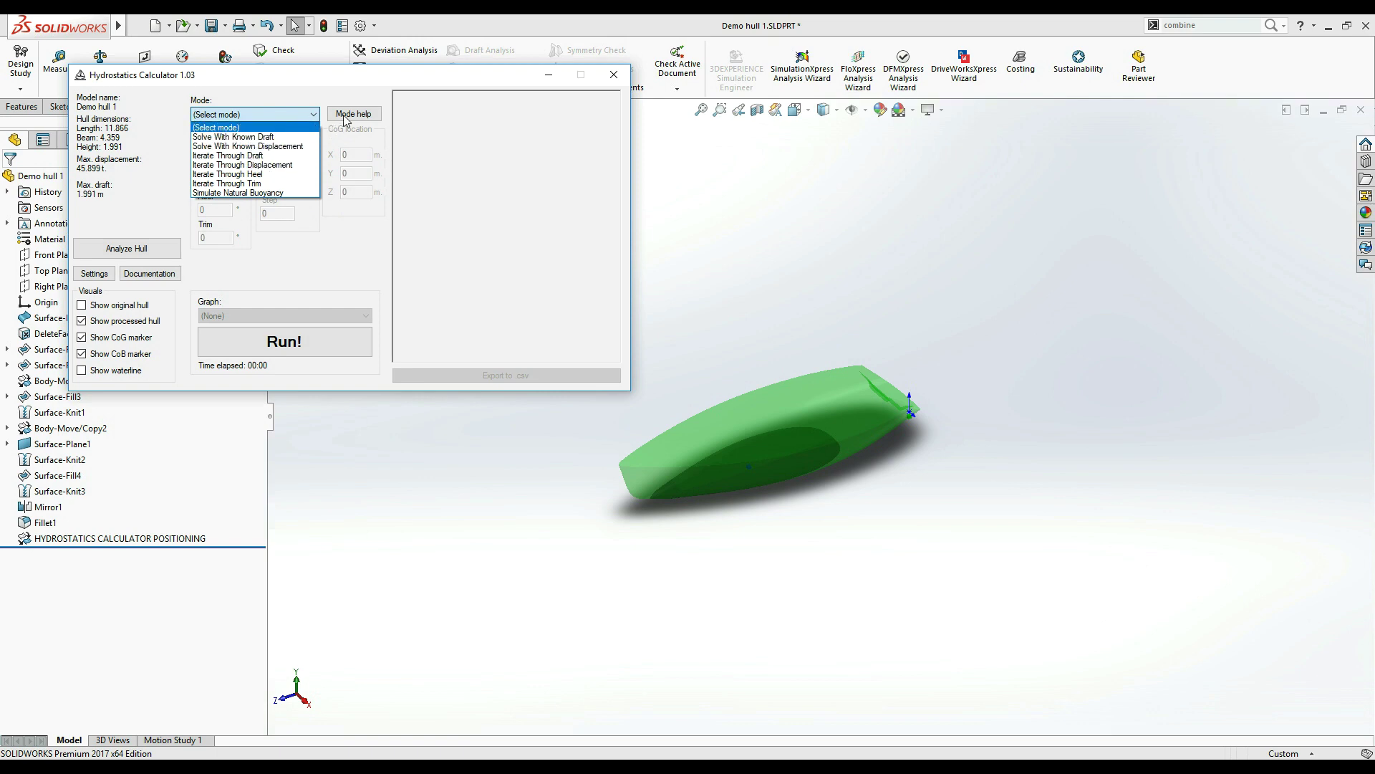
pyautogui.click(318, 138)
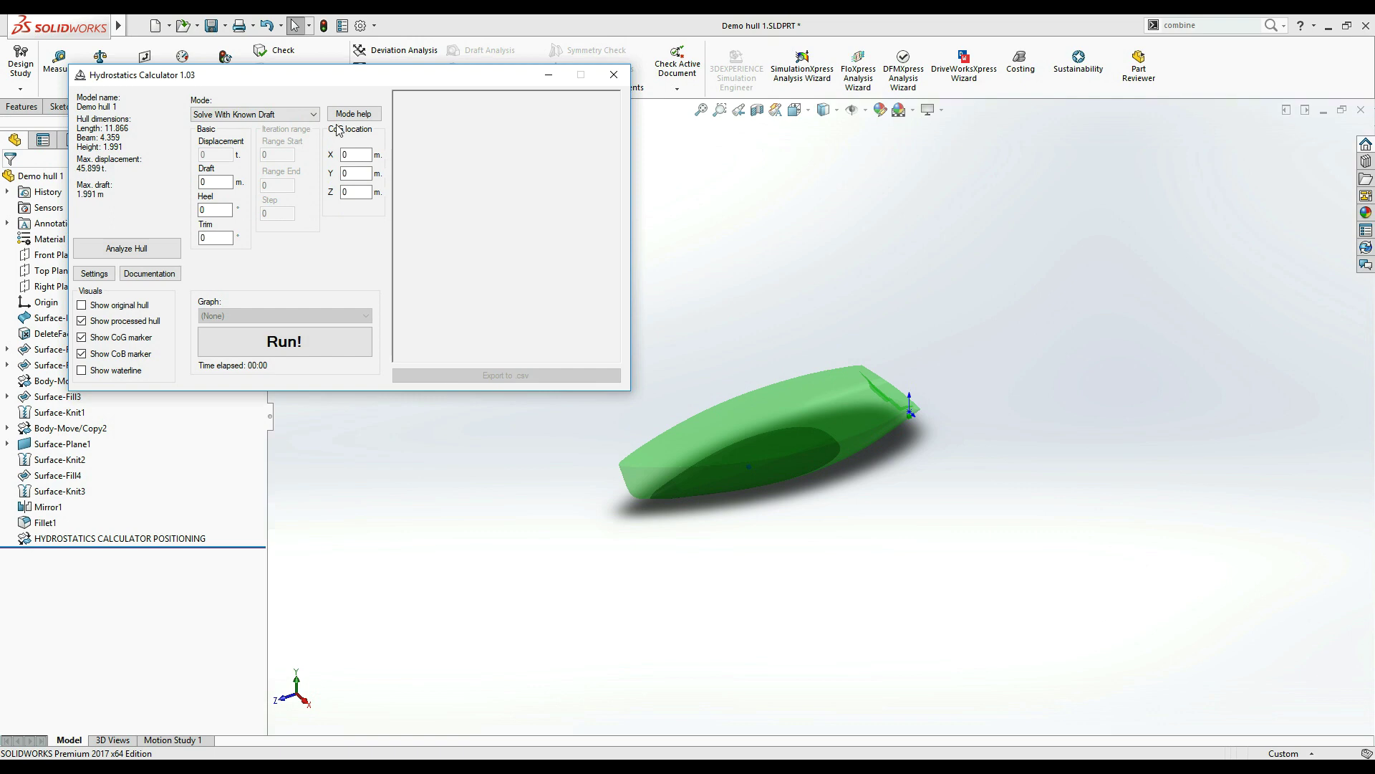
pyautogui.click(353, 116)
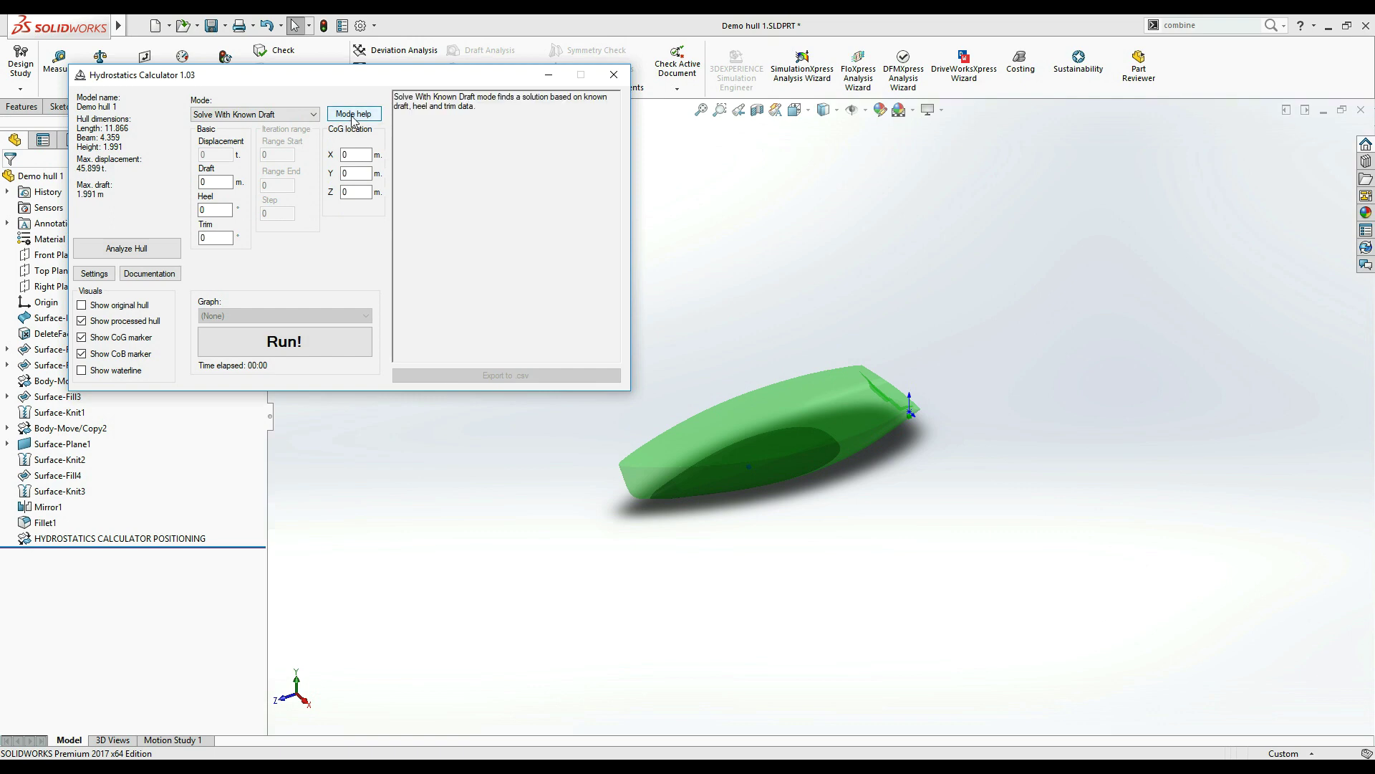
# Step: Run the 0.5 m draft solve, giving 10.036 m waterline length, 3.774 m beam, 8.549 t displacement
pyautogui.click(216, 184)
pyautogui.click(263, 342)
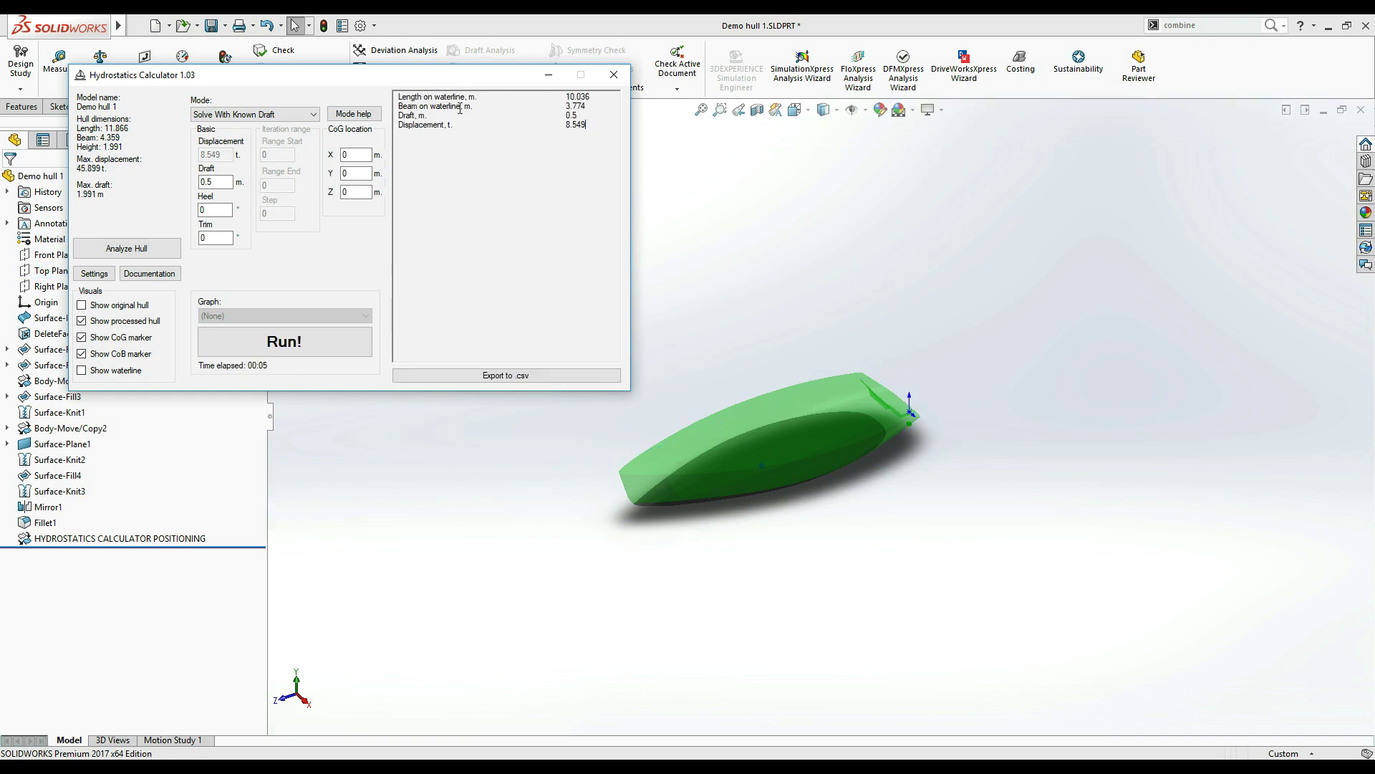
pyautogui.click(94, 273)
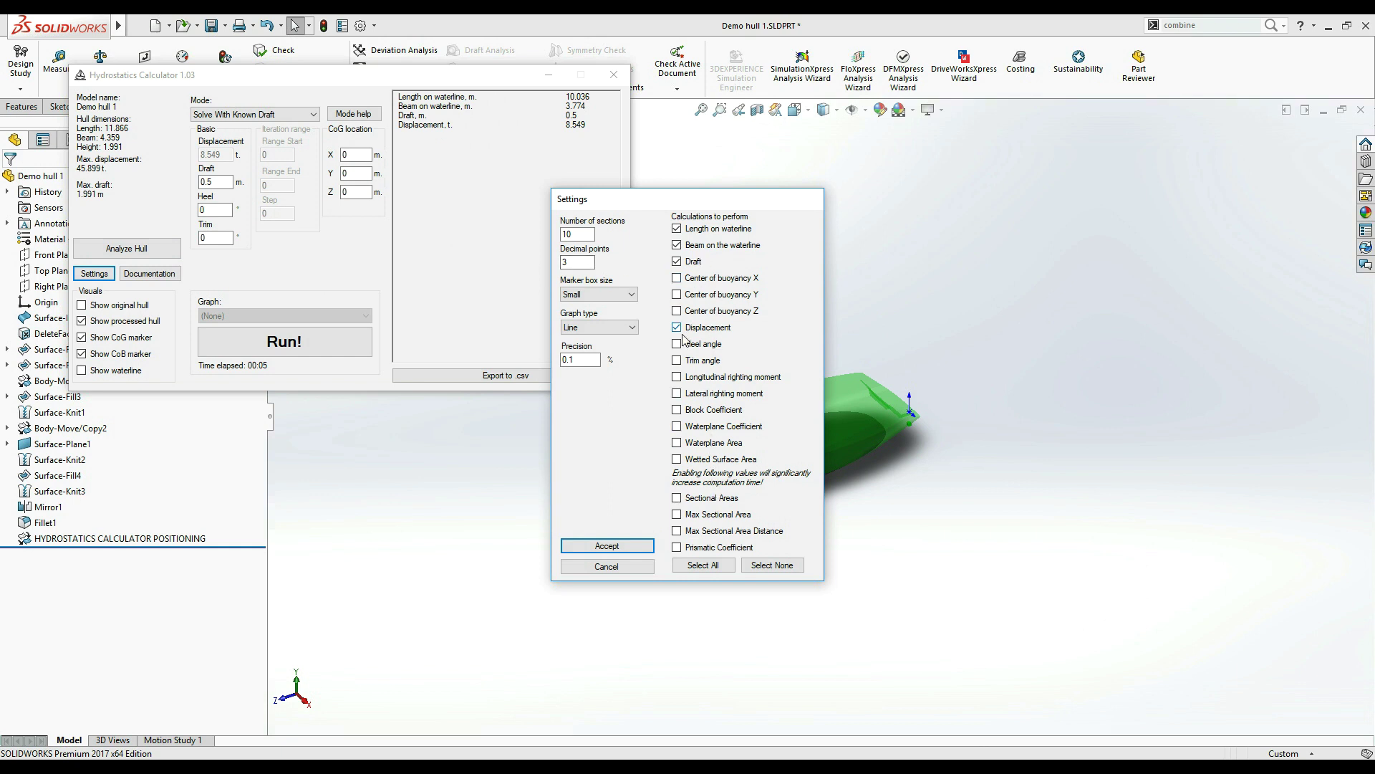
# Step: Accept the Settings dialog without changes, keeping the 0.5 m draft results listed
pyautogui.click(640, 548)
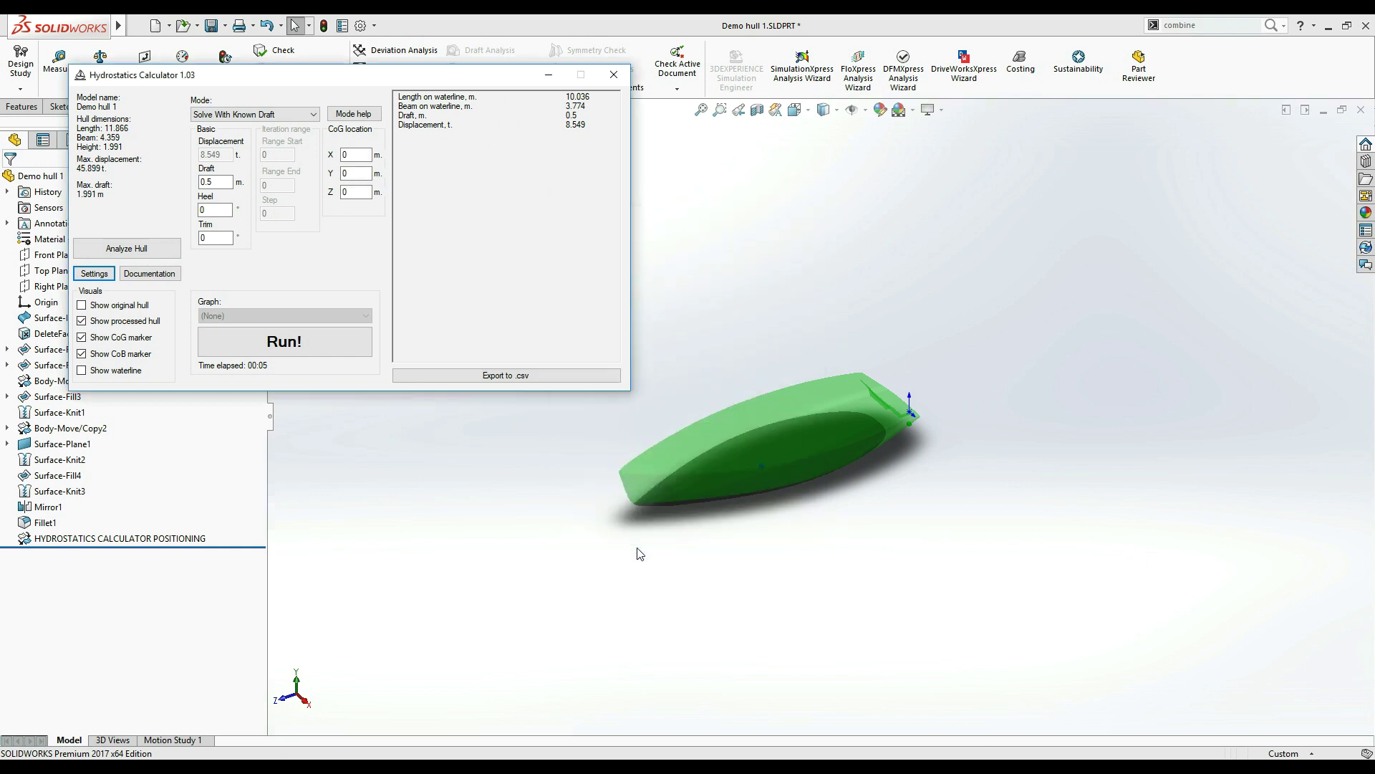